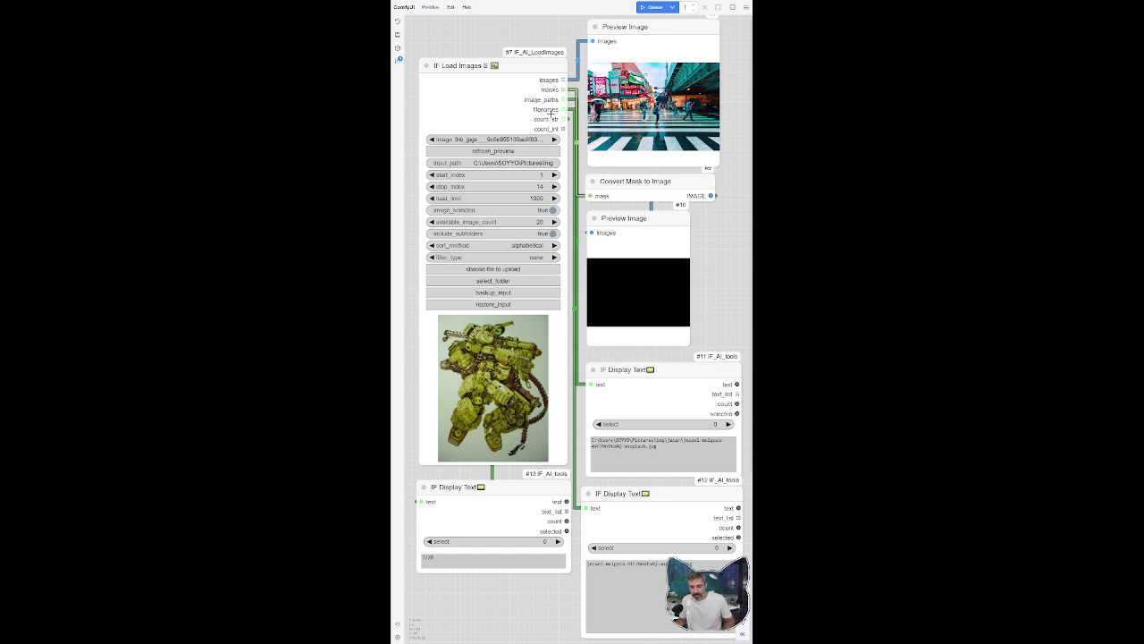
Add a temporary Load Image node from the image category over the loader, then delete it.
{"action": "right_click", "coordinate": [495, 51]}
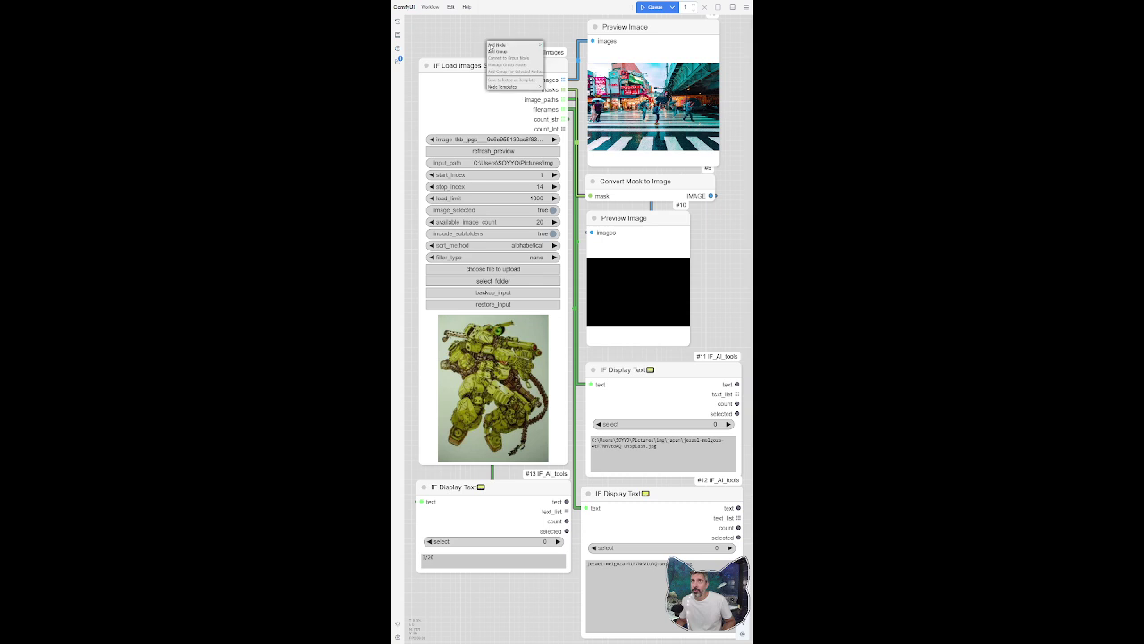
{"action": "left_click", "coordinate": [498, 44]}
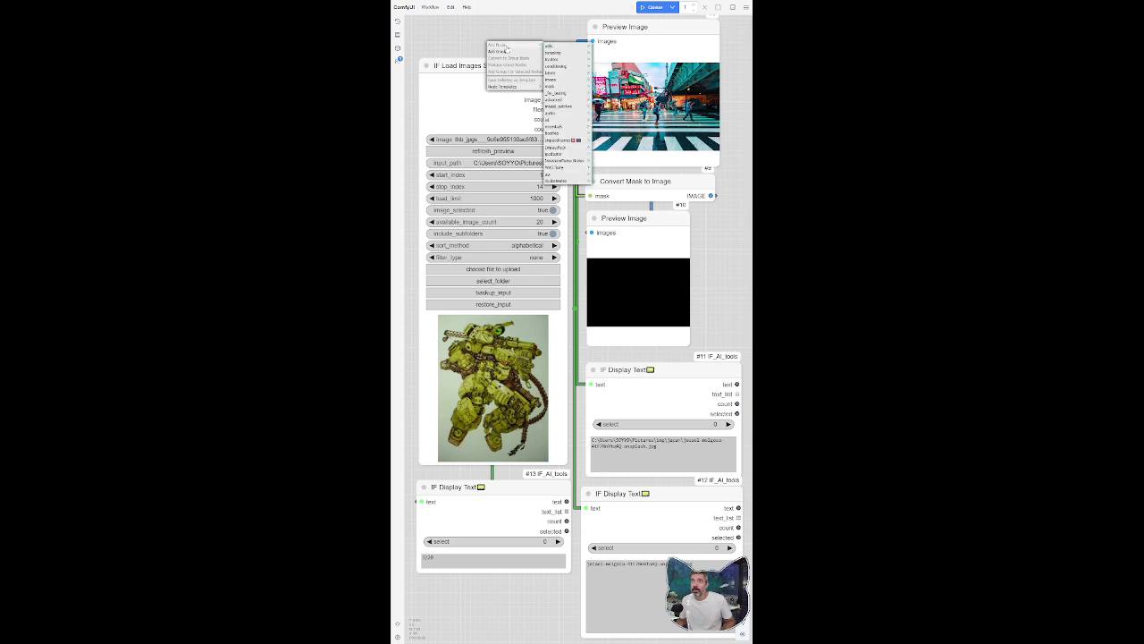
{"action": "left_click", "coordinate": [550, 79]}
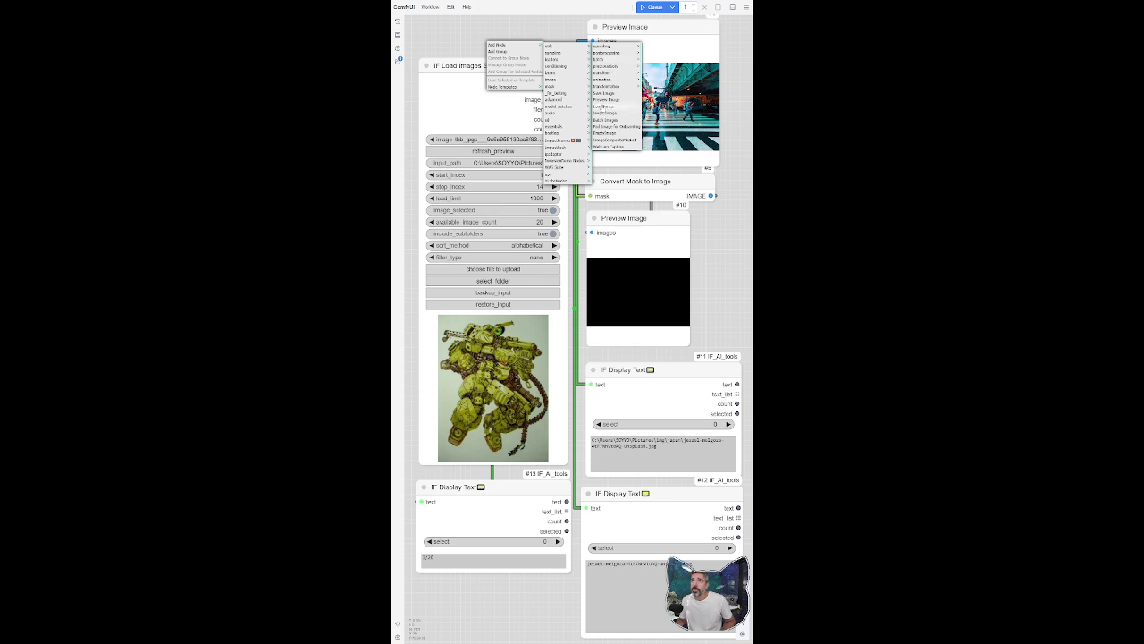
{"action": "left_click", "coordinate": [604, 106]}
{"action": "left_click_drag", "start_coordinate": [569, 45], "coordinate": [542, 162]}
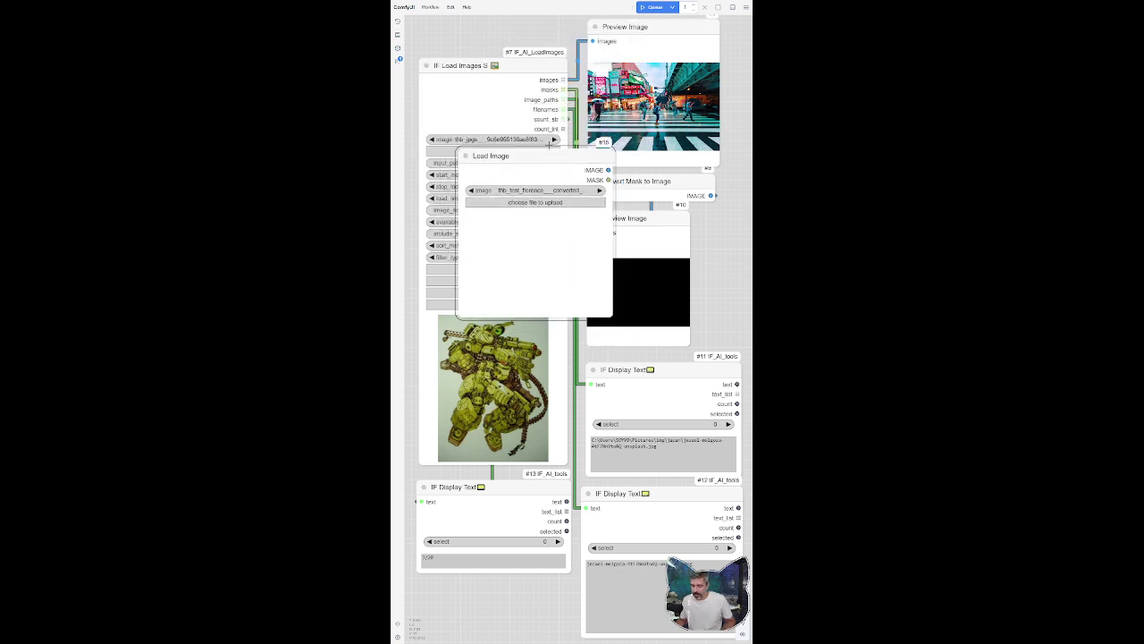
{"action": "key", "text": "Delete"}
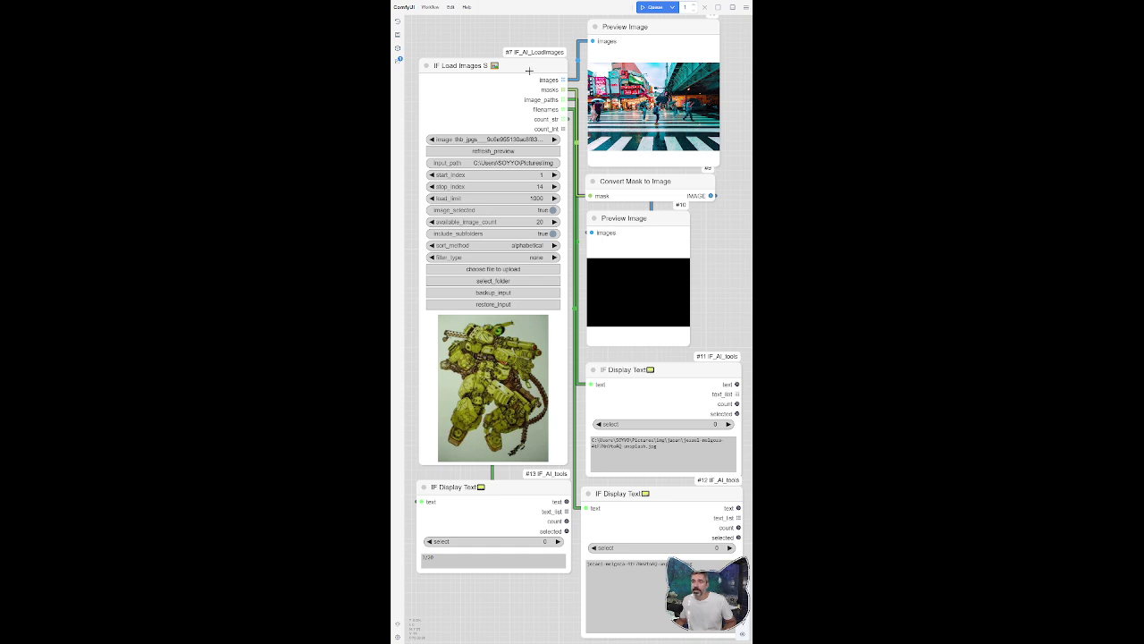
Select the IF Load Images S node, nudge the lower Preview Image down, and open input_backup.
{"action": "left_click", "coordinate": [529, 71]}
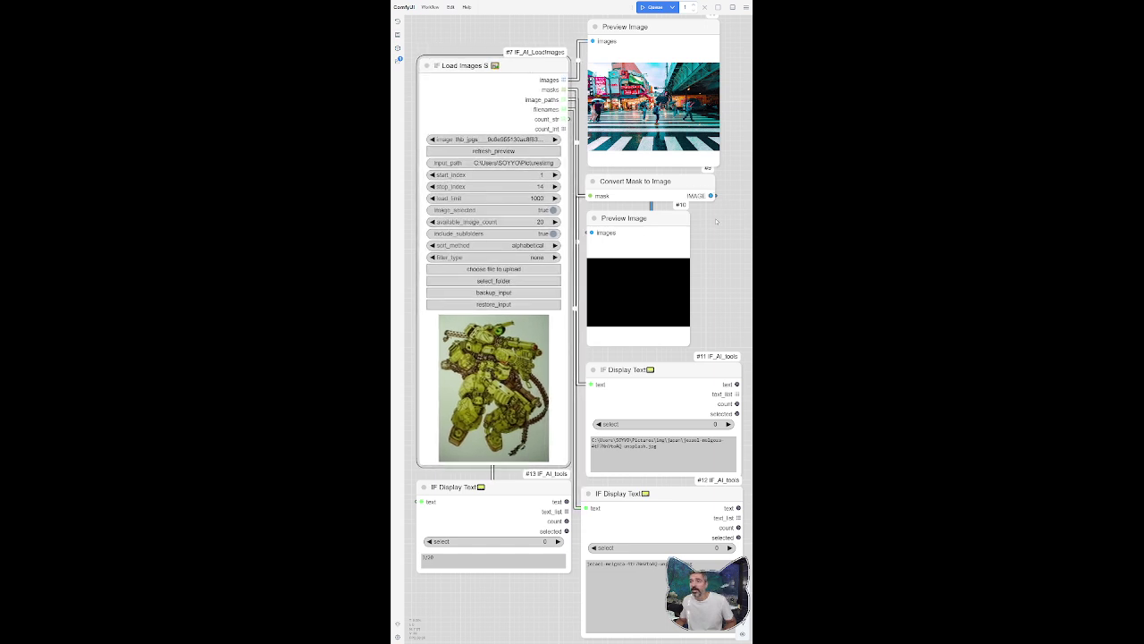
{"action": "left_click_drag", "start_coordinate": [664, 239], "coordinate": [665, 242]}
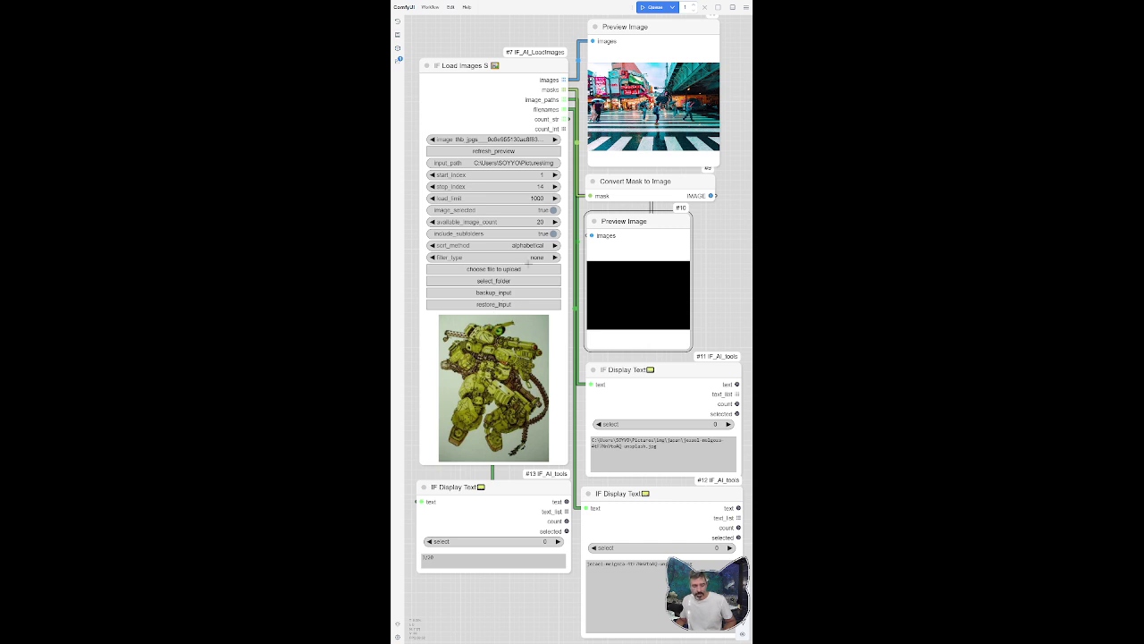
{"action": "left_click", "coordinate": [493, 304]}
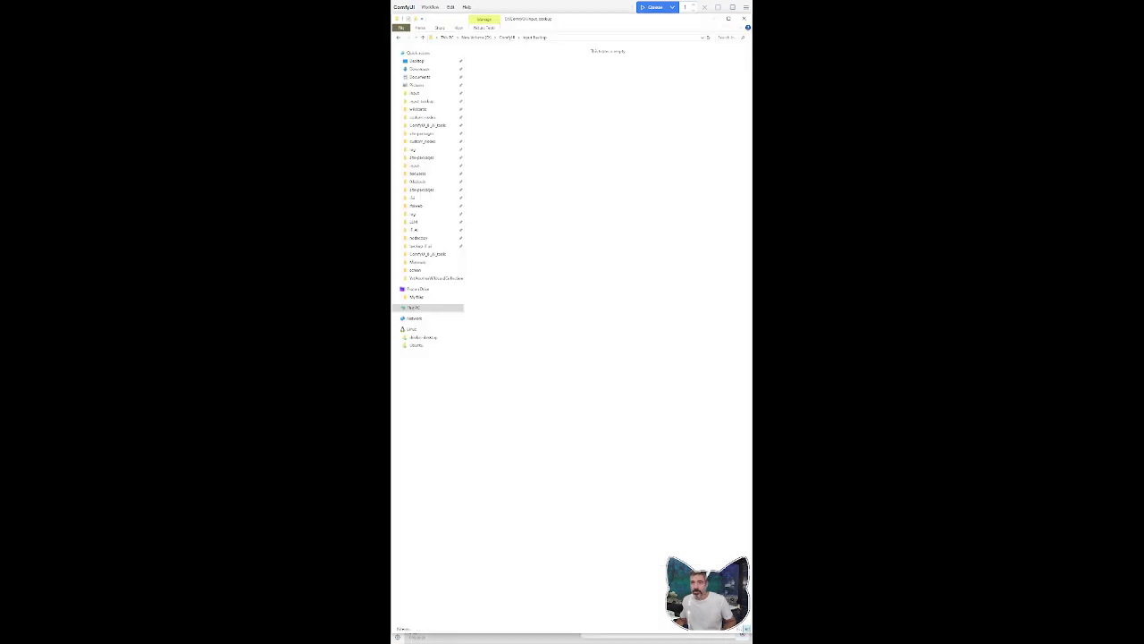
Go up to the ComfyUI folder, open its input folder of images, then minimize Explorer.
{"action": "left_click", "coordinate": [506, 37]}
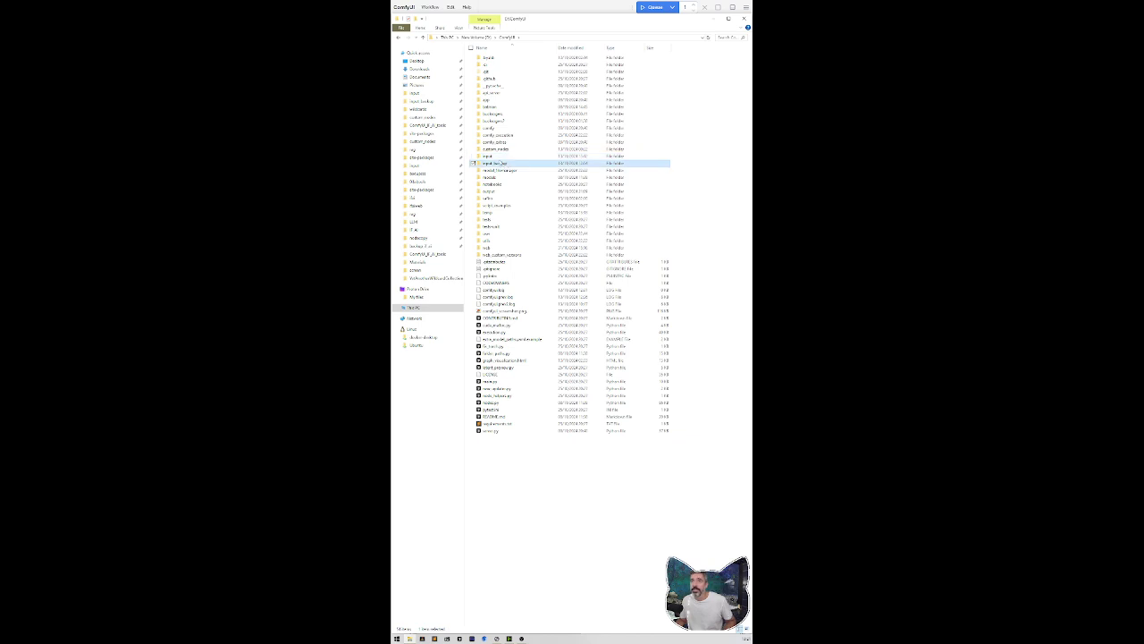
{"action": "left_click", "coordinate": [497, 156]}
{"action": "double_click", "coordinate": [497, 156]}
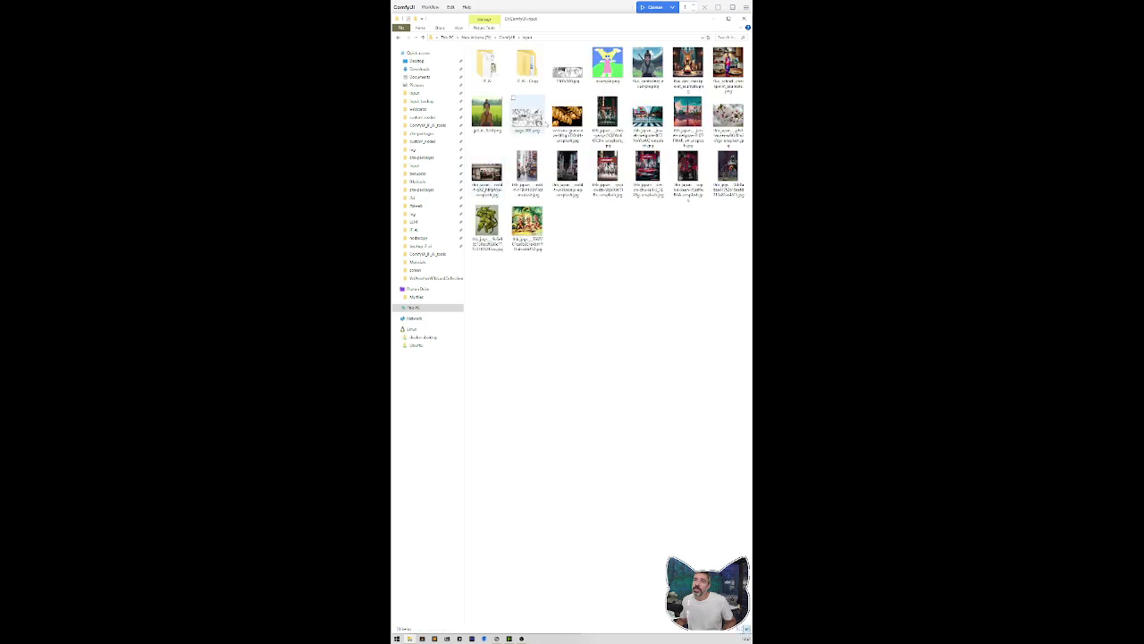
{"action": "left_click", "coordinate": [713, 19]}
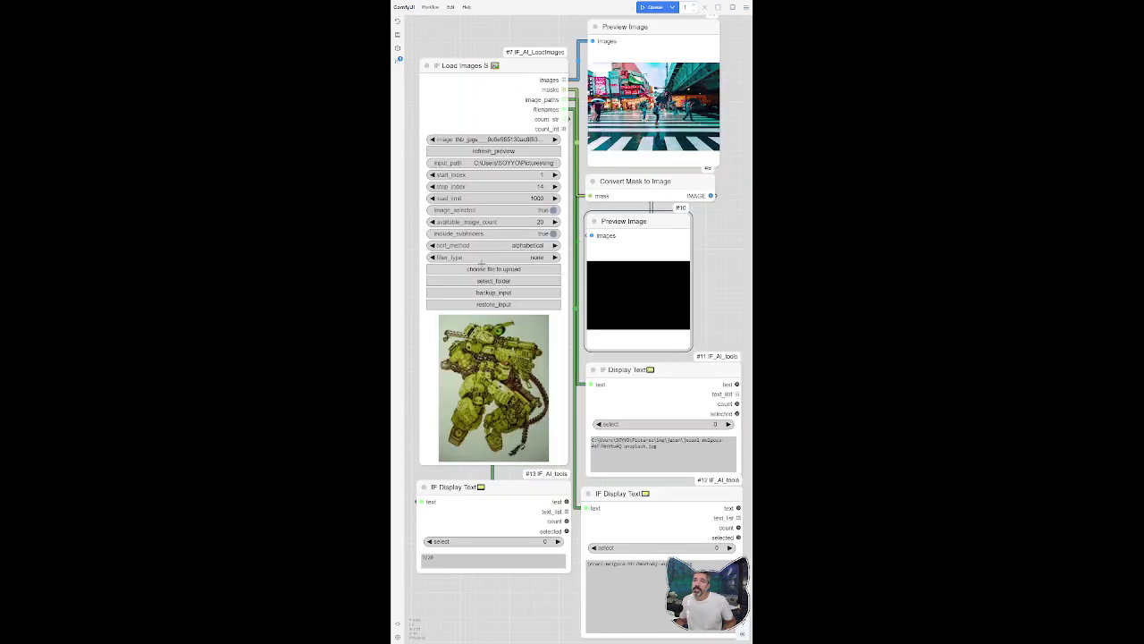
Back up the input folder, set filter_type to png, and start selecting a folder to upload.
{"action": "left_click", "coordinate": [502, 292]}
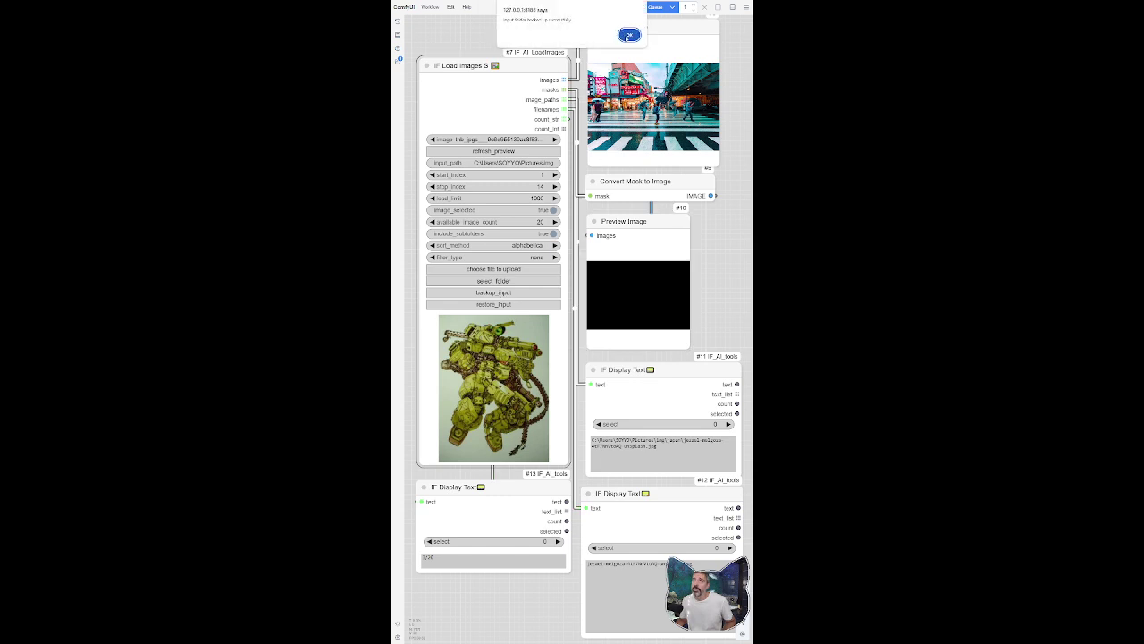
{"action": "left_click", "coordinate": [628, 34]}
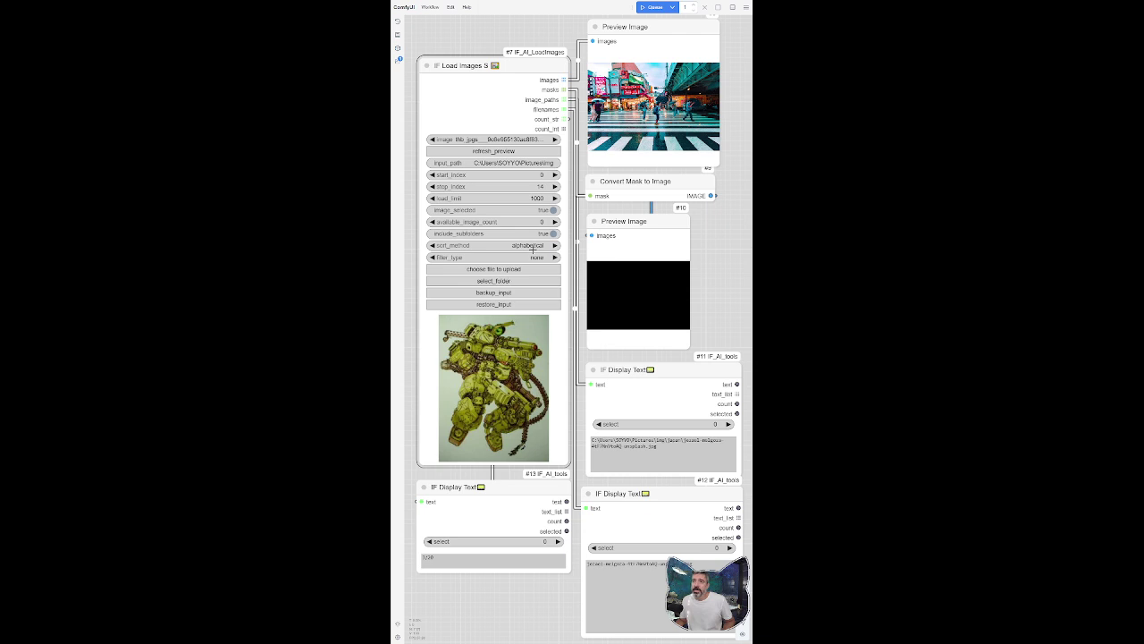
{"action": "right_click", "coordinate": [542, 257]}
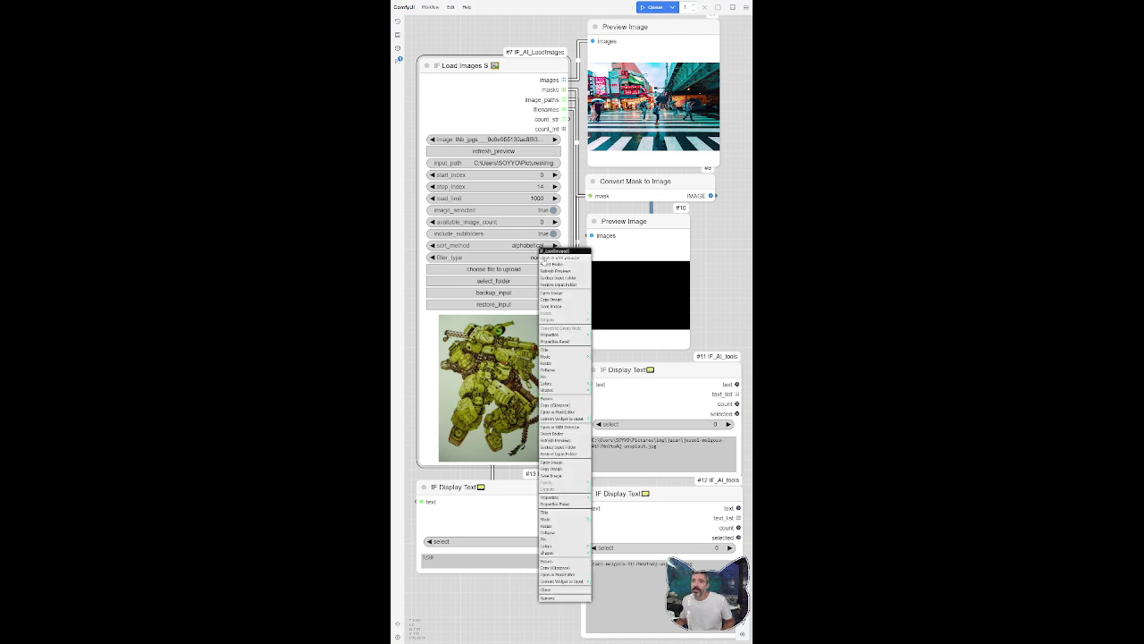
{"action": "left_click", "coordinate": [497, 256]}
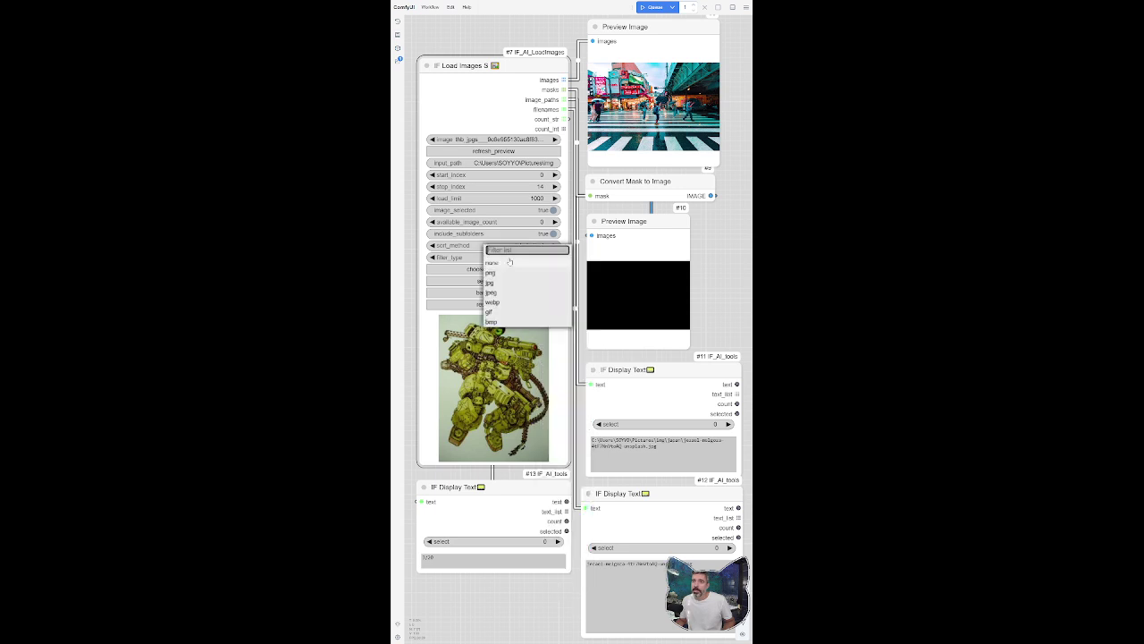
{"action": "left_click", "coordinate": [492, 271]}
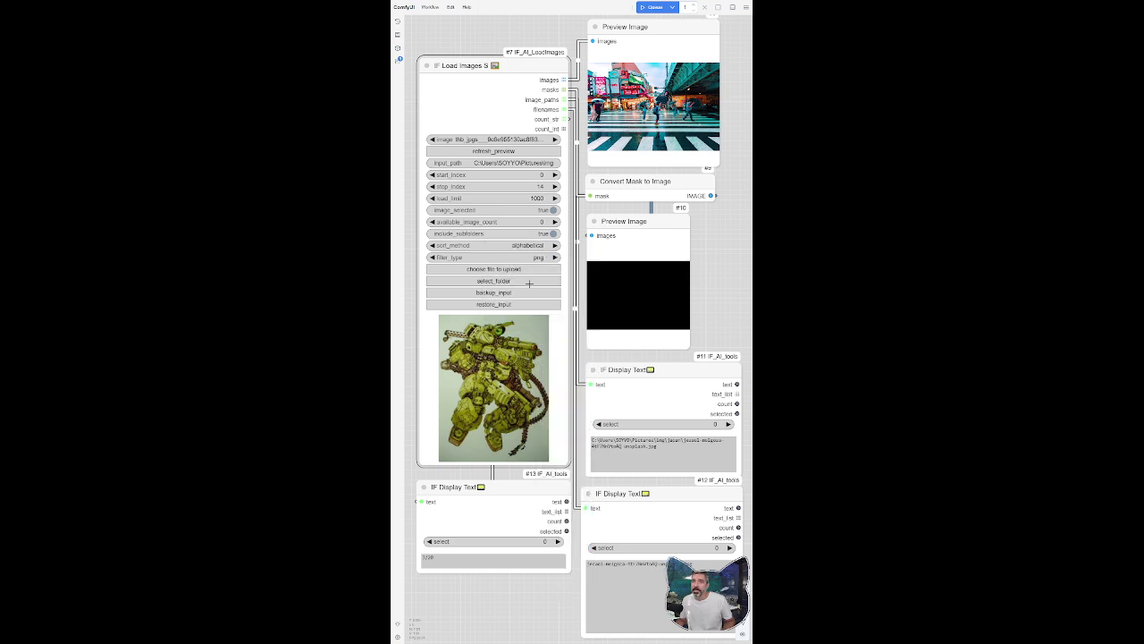
{"action": "left_click", "coordinate": [491, 280]}
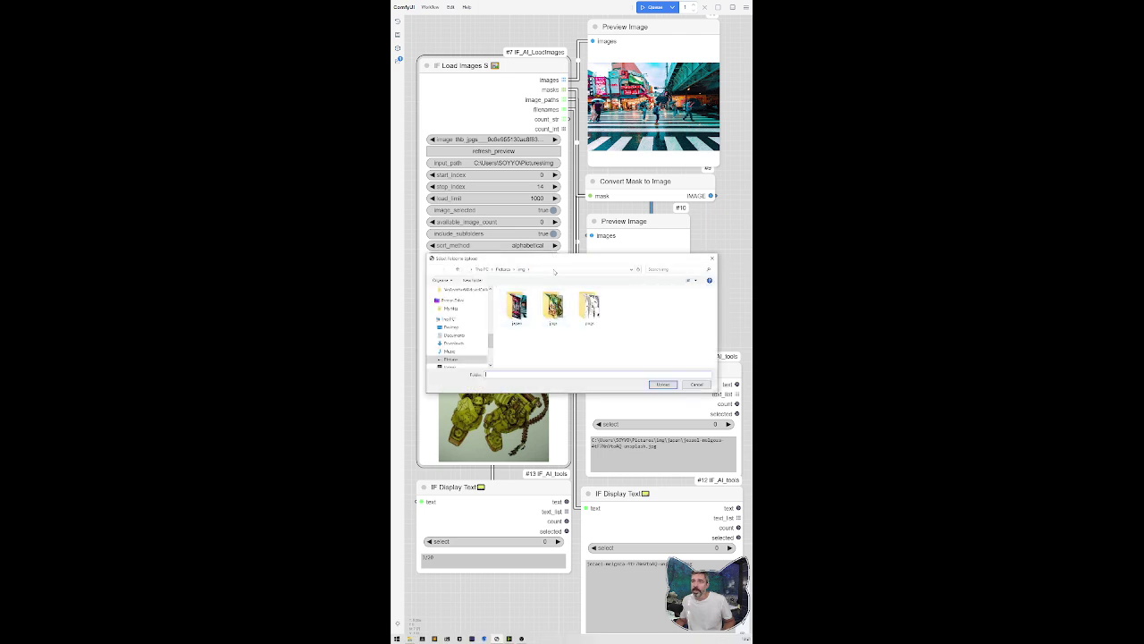
Upload all 20 files from the Pictures img folder and paste its full path into the prompt.
{"action": "left_click", "coordinate": [554, 271]}
{"action": "key", "text": "ctrl+c"}
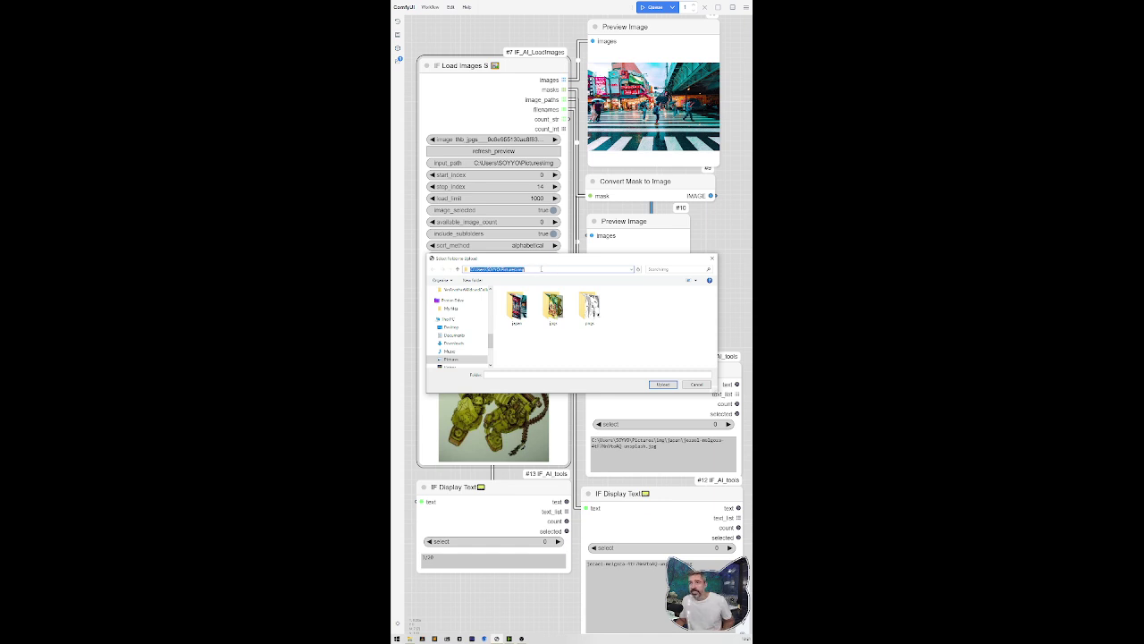
{"action": "left_click", "coordinate": [662, 385]}
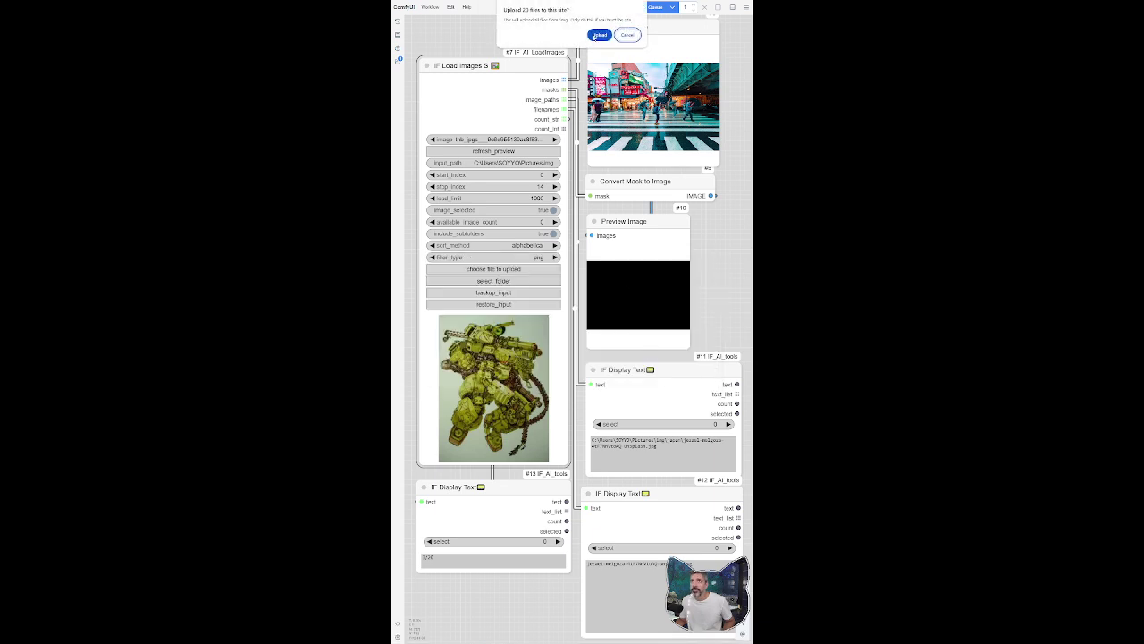
{"action": "left_click", "coordinate": [599, 34]}
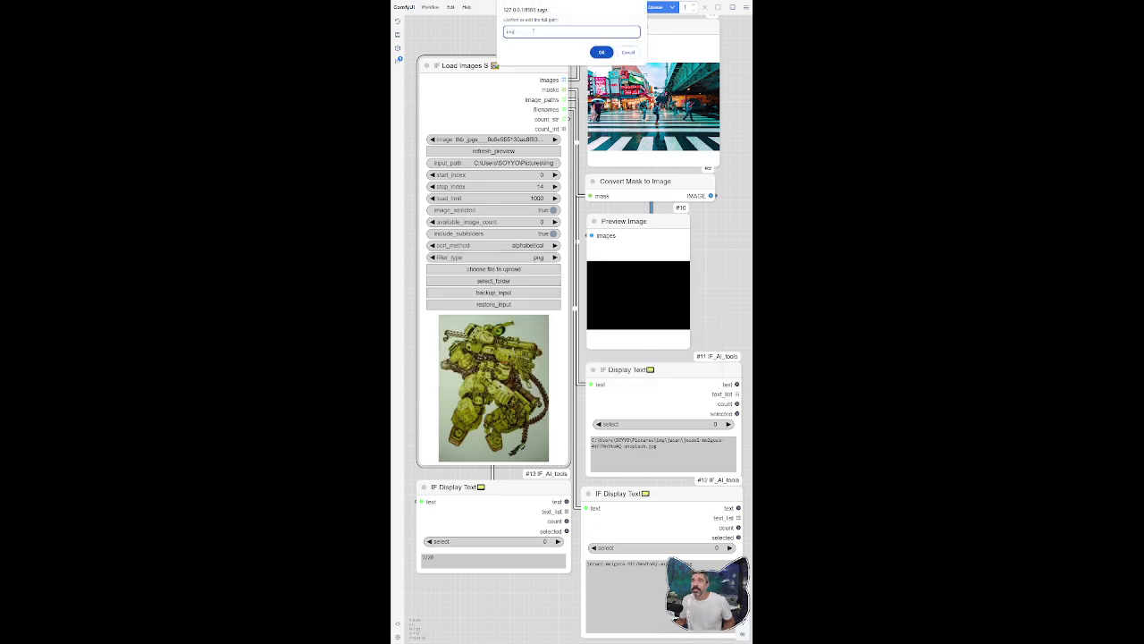
{"action": "key", "text": "ctrl+v"}
Confirm the full folder path so the loader reloads with 6 available png images.
{"action": "left_click", "coordinate": [602, 53]}
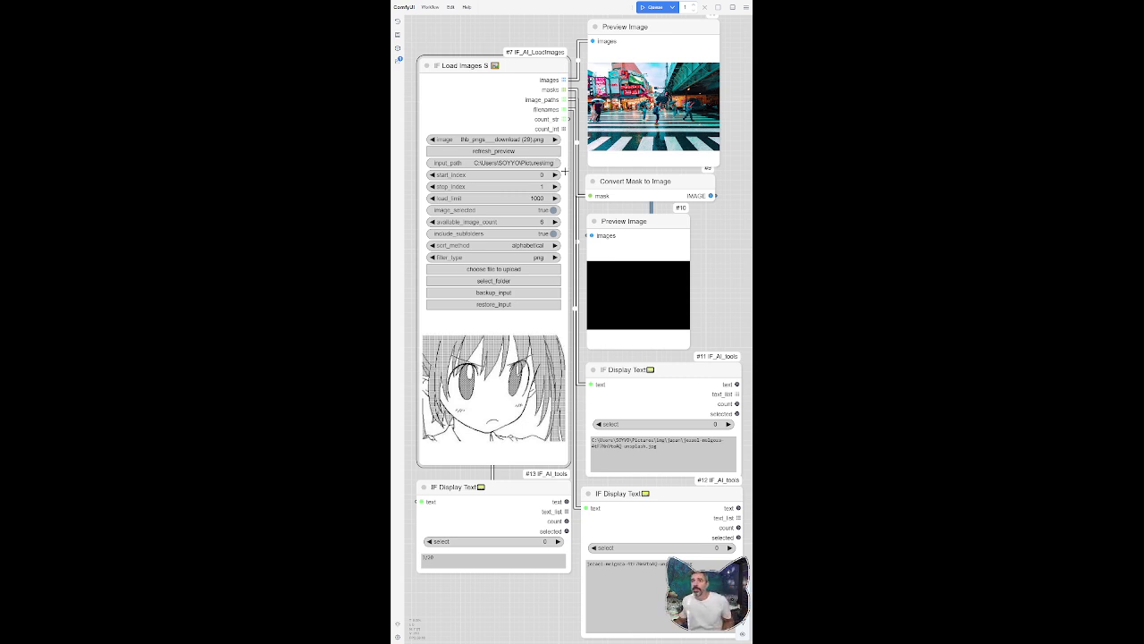
Switch filter_type to jpg, raise the stop index, and reload to get 14 available images.
{"action": "left_click", "coordinate": [500, 259]}
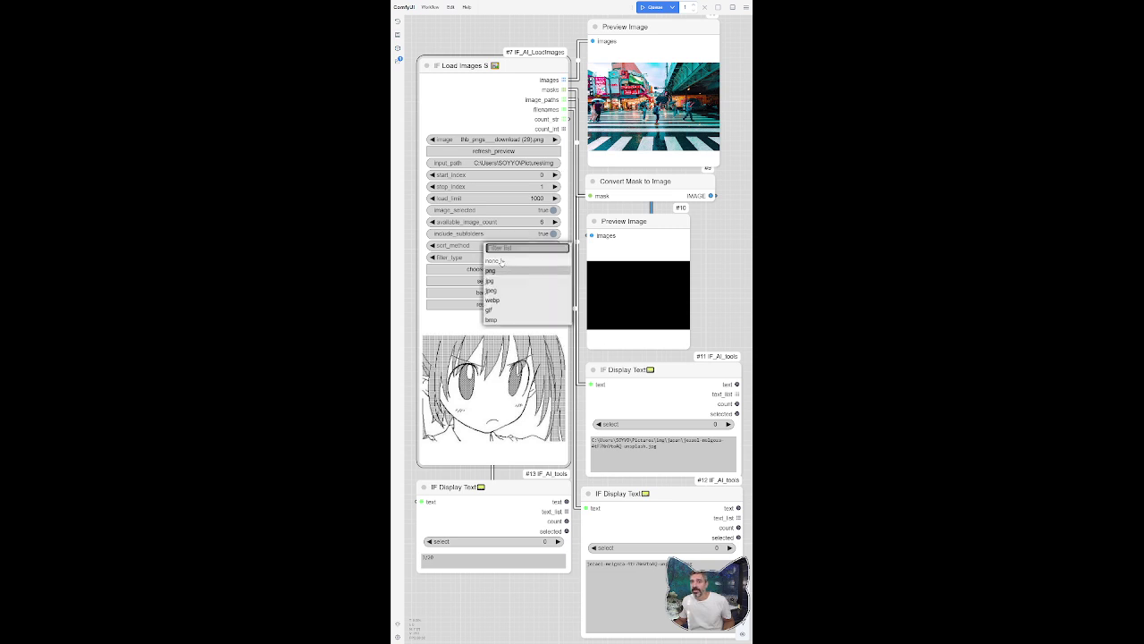
{"action": "left_click", "coordinate": [497, 283]}
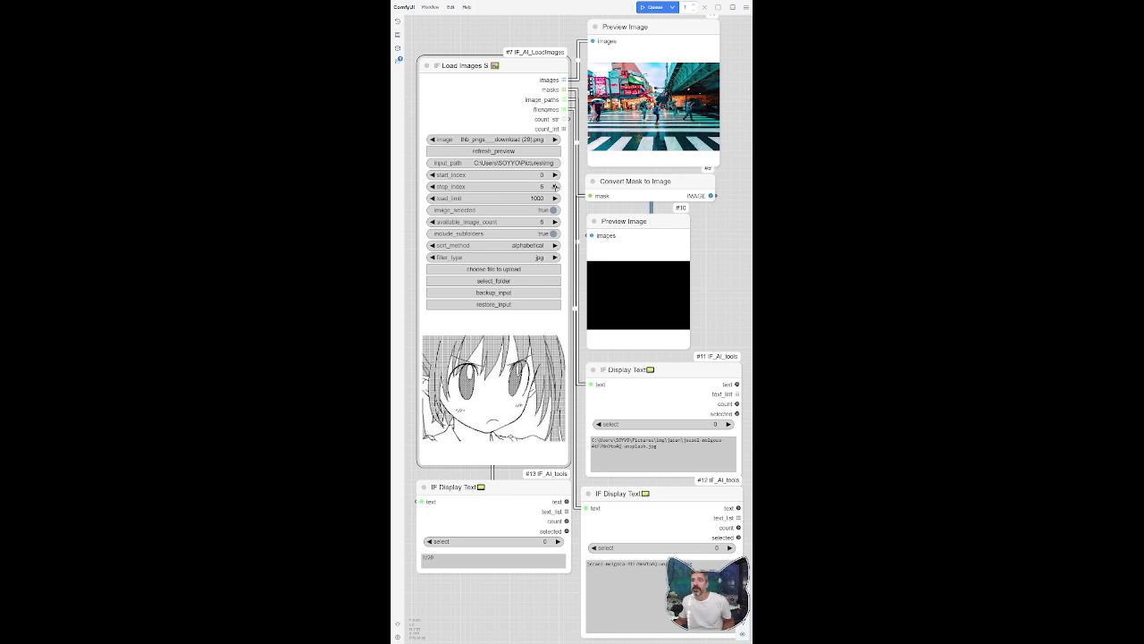
{"action": "left_click", "coordinate": [554, 186]}
{"action": "left_click", "coordinate": [554, 186]}
{"action": "left_click", "coordinate": [534, 154]}
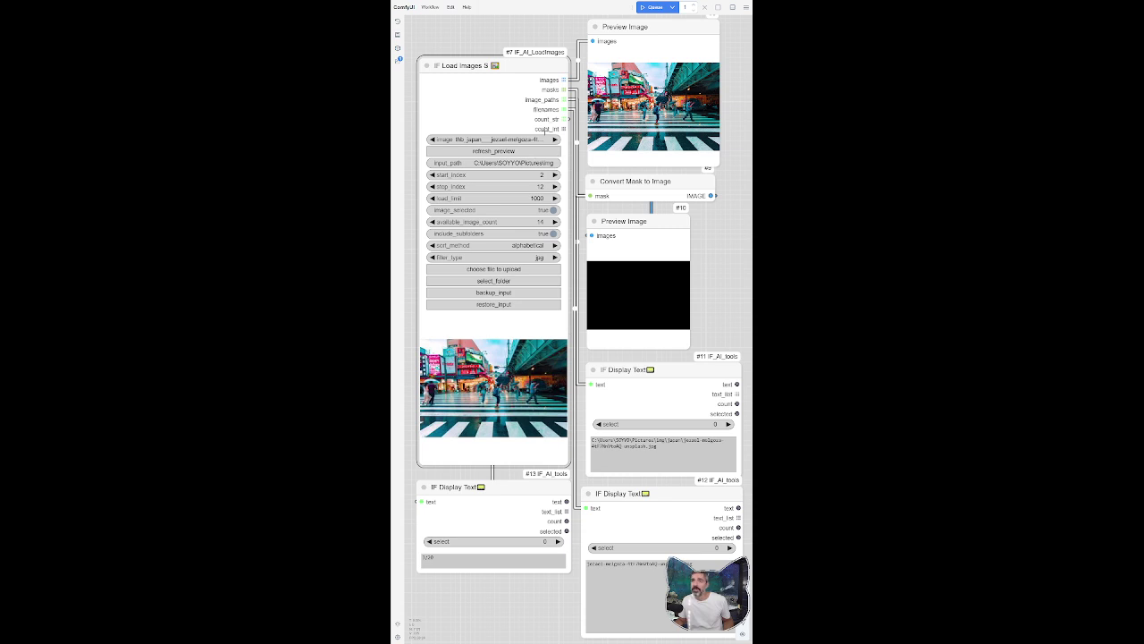
Cycle forward through the folder's images until the robot picture is selected.
{"action": "left_click", "coordinate": [554, 140]}
{"action": "left_click", "coordinate": [554, 139]}
{"action": "left_click", "coordinate": [554, 139]}
{"action": "left_click", "coordinate": [554, 139]}
{"action": "left_click", "coordinate": [555, 140]}
{"action": "left_click", "coordinate": [555, 140]}
{"action": "left_click", "coordinate": [555, 140]}
{"action": "left_click", "coordinate": [555, 140]}
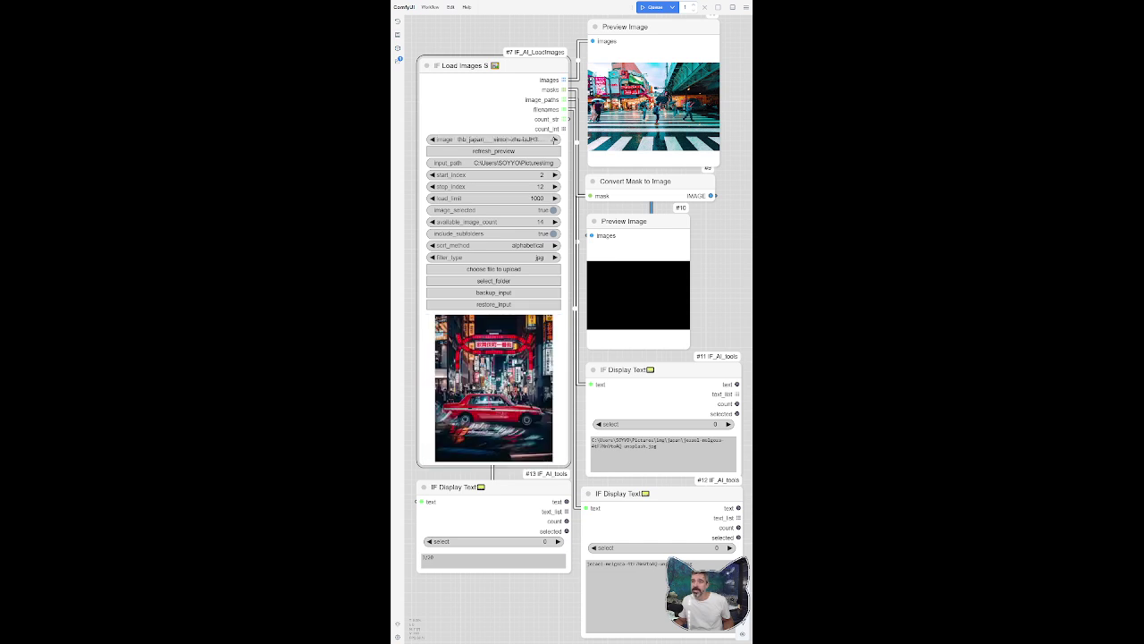
{"action": "left_click", "coordinate": [554, 140]}
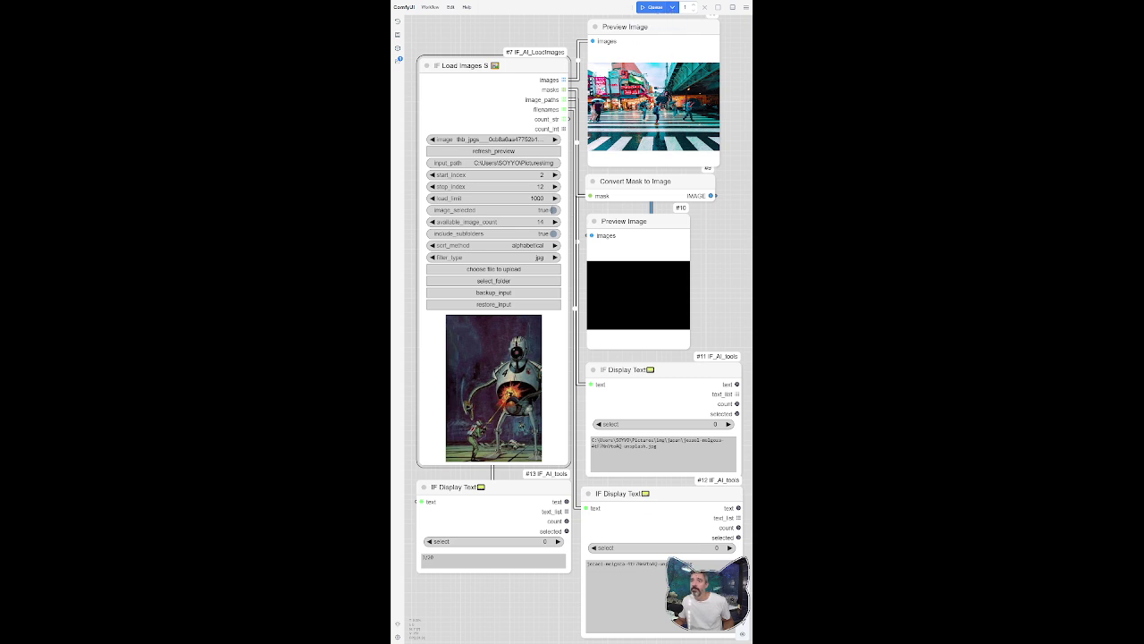
Set image_selected to false and queue the workflow to load the full image batch.
{"action": "left_click", "coordinate": [551, 210]}
{"action": "left_click", "coordinate": [652, 11]}
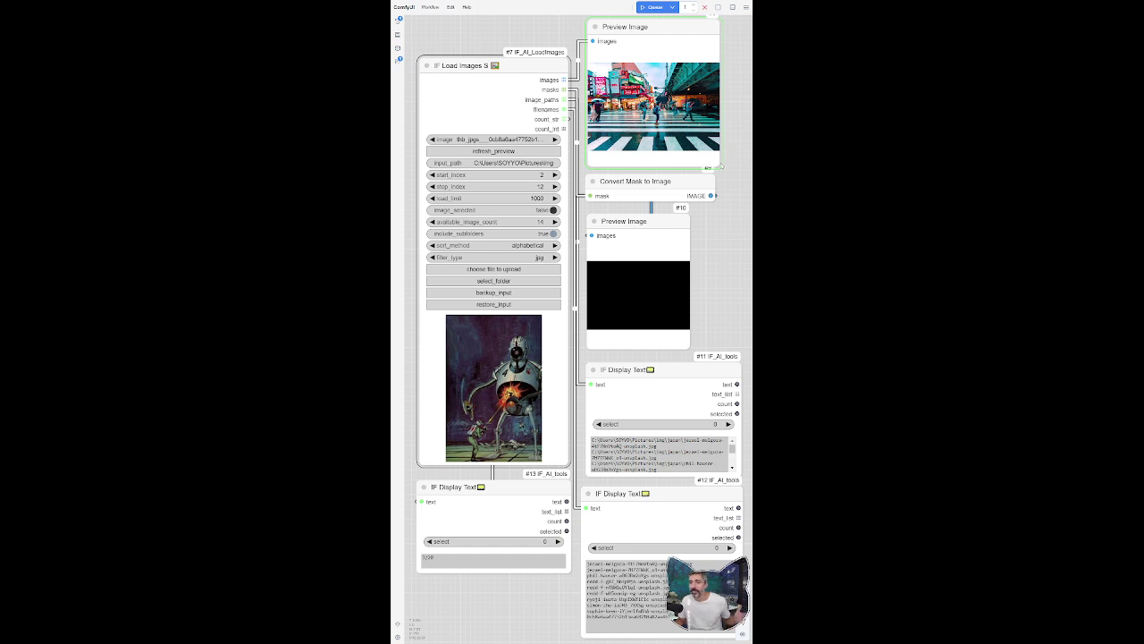
Show the top preview's thumbnails, enlarge the night street image 6, and step around to the first.
{"action": "left_click", "coordinate": [709, 65]}
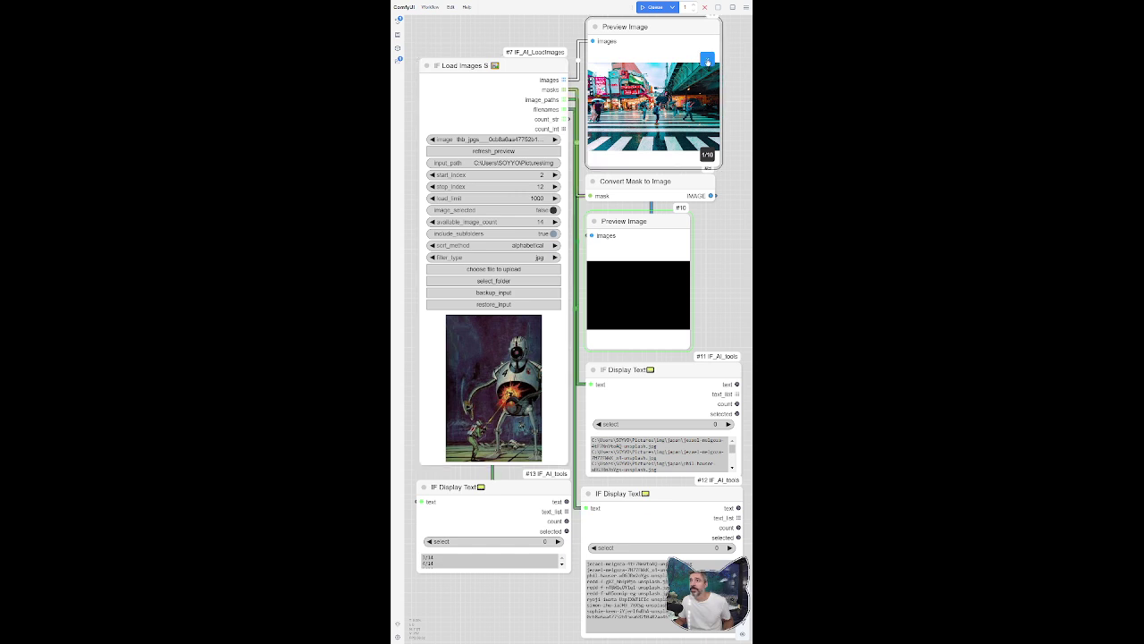
{"action": "left_click", "coordinate": [709, 65]}
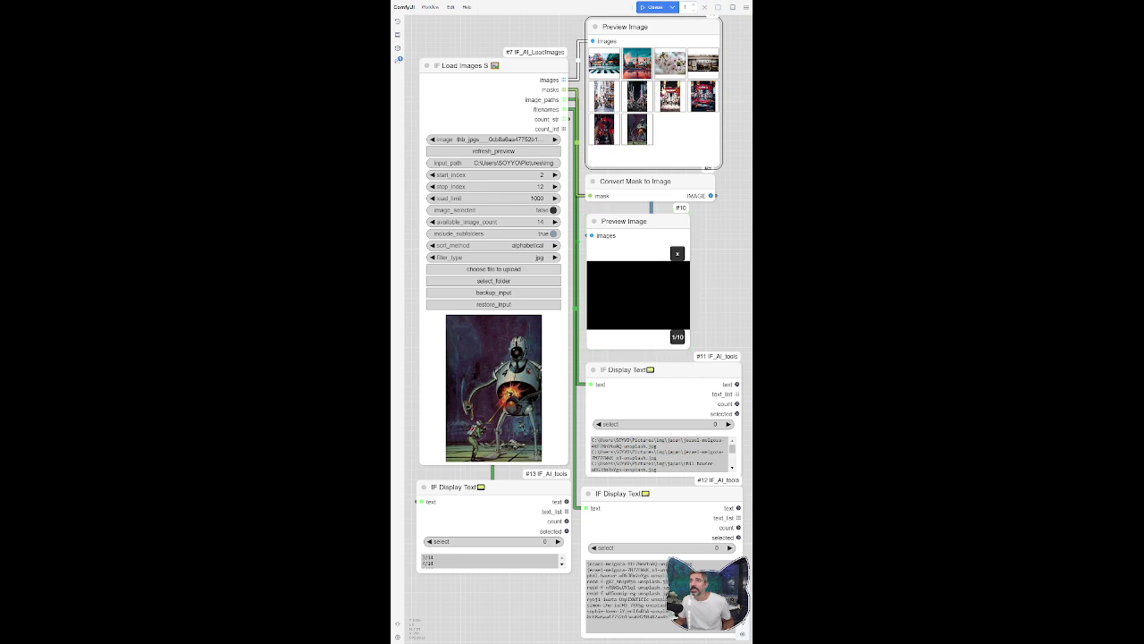
{"action": "left_click", "coordinate": [638, 95]}
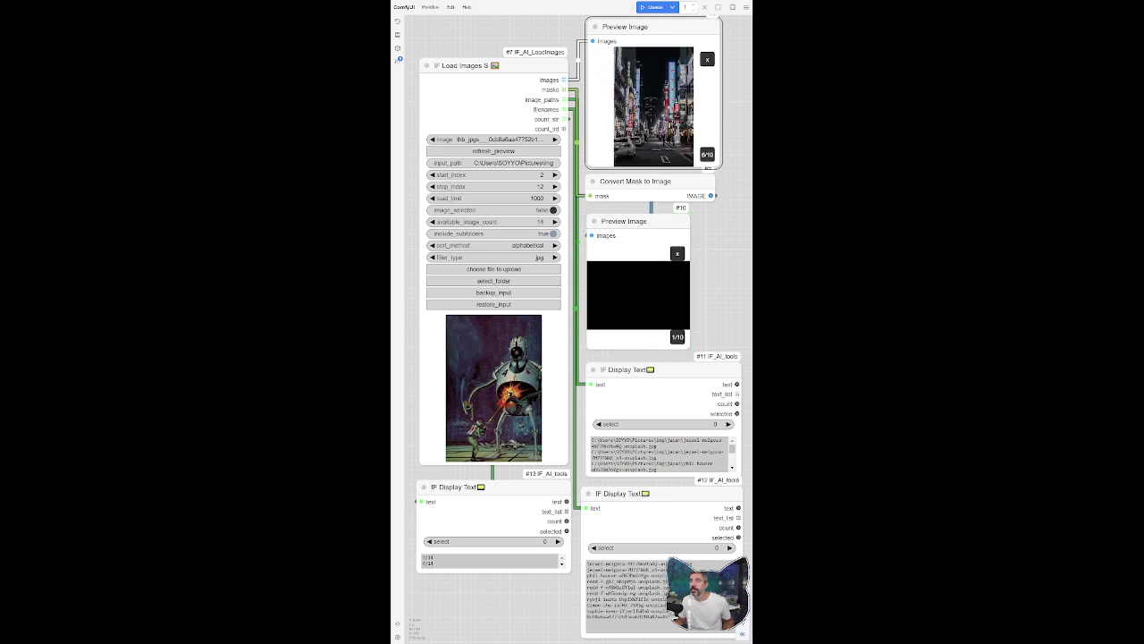
{"action": "left_click", "coordinate": [707, 155]}
{"action": "left_click", "coordinate": [709, 155]}
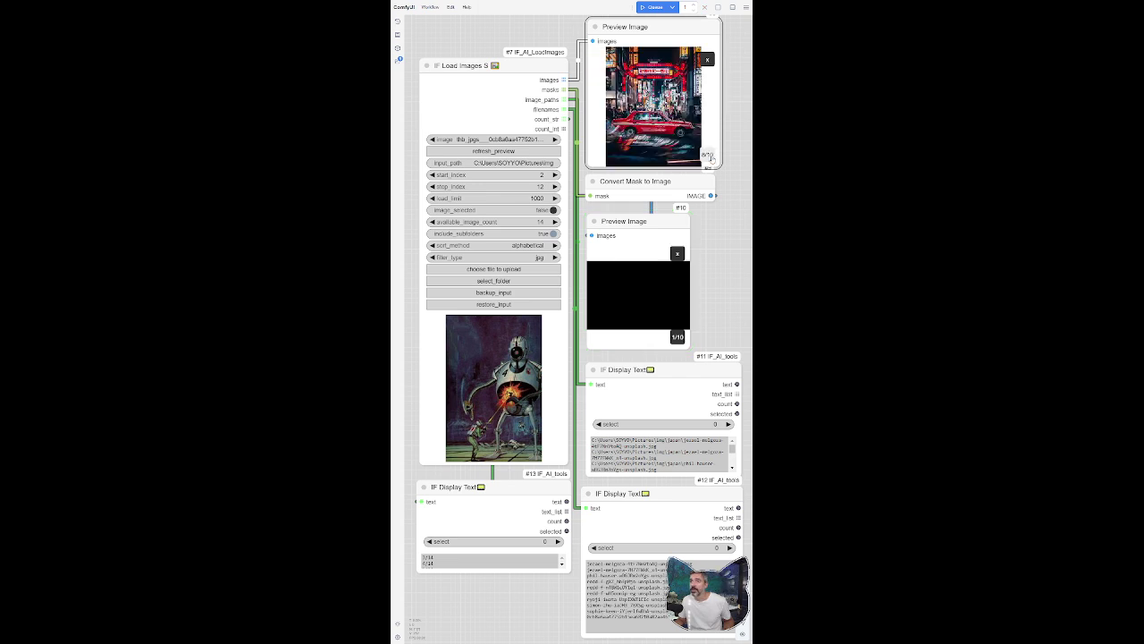
{"action": "left_click", "coordinate": [709, 155]}
{"action": "left_click", "coordinate": [709, 155]}
{"action": "left_click", "coordinate": [709, 156]}
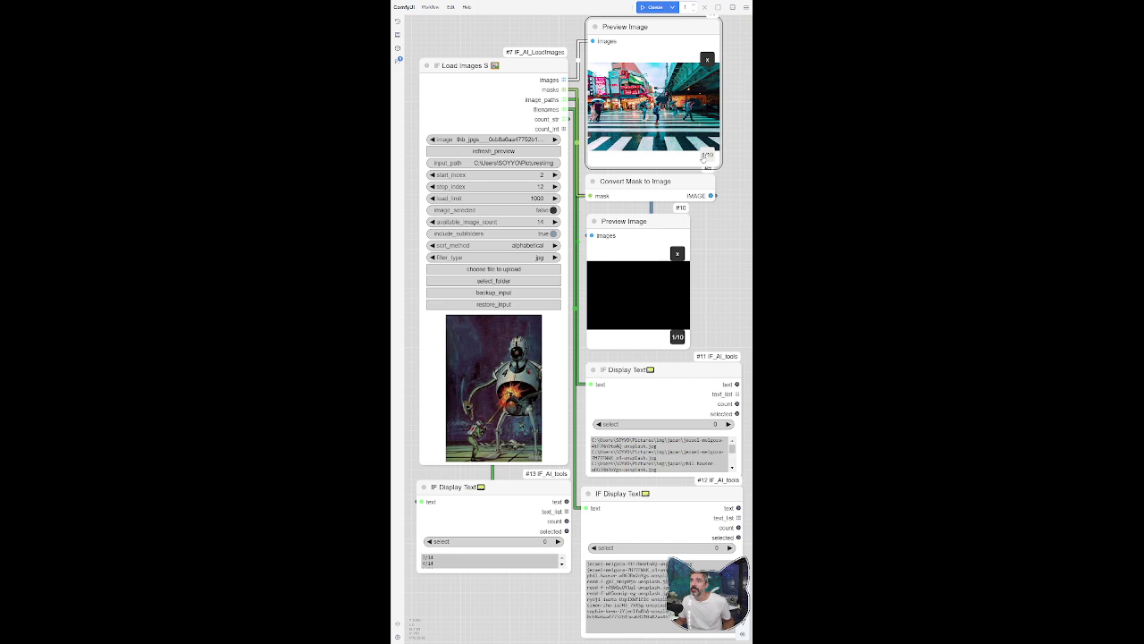
Keep stepping through the 10 previewed images, ending on the second, the pink tower photo.
{"action": "left_click", "coordinate": [705, 155]}
{"action": "left_click", "coordinate": [704, 156]}
{"action": "left_click", "coordinate": [704, 156]}
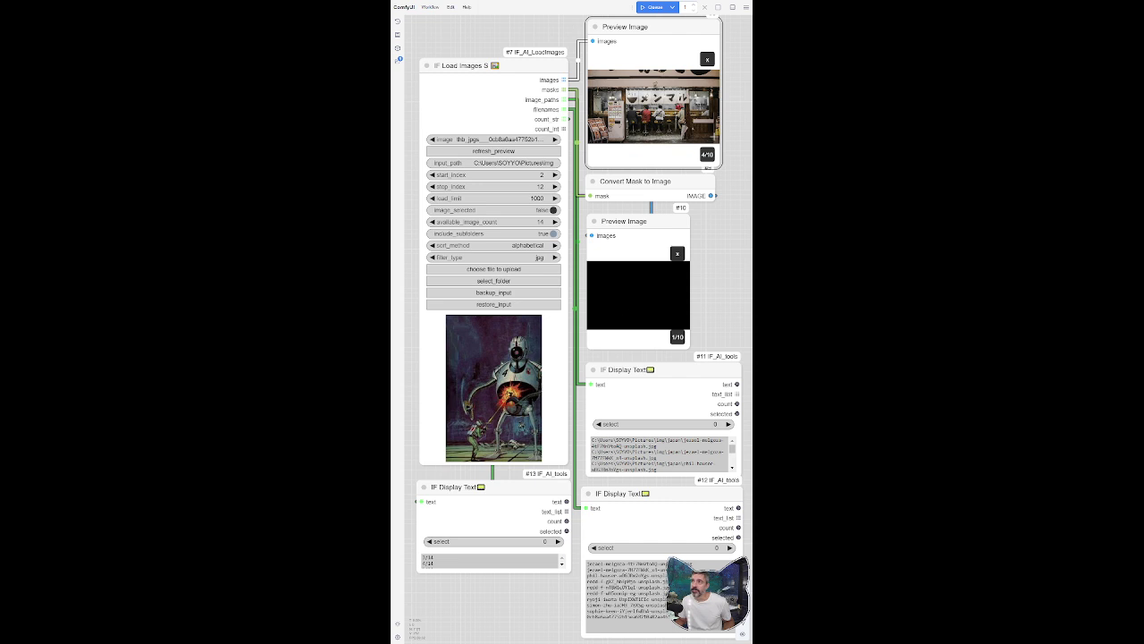
{"action": "left_click", "coordinate": [713, 157]}
{"action": "left_click", "coordinate": [713, 158]}
{"action": "left_click", "coordinate": [713, 157]}
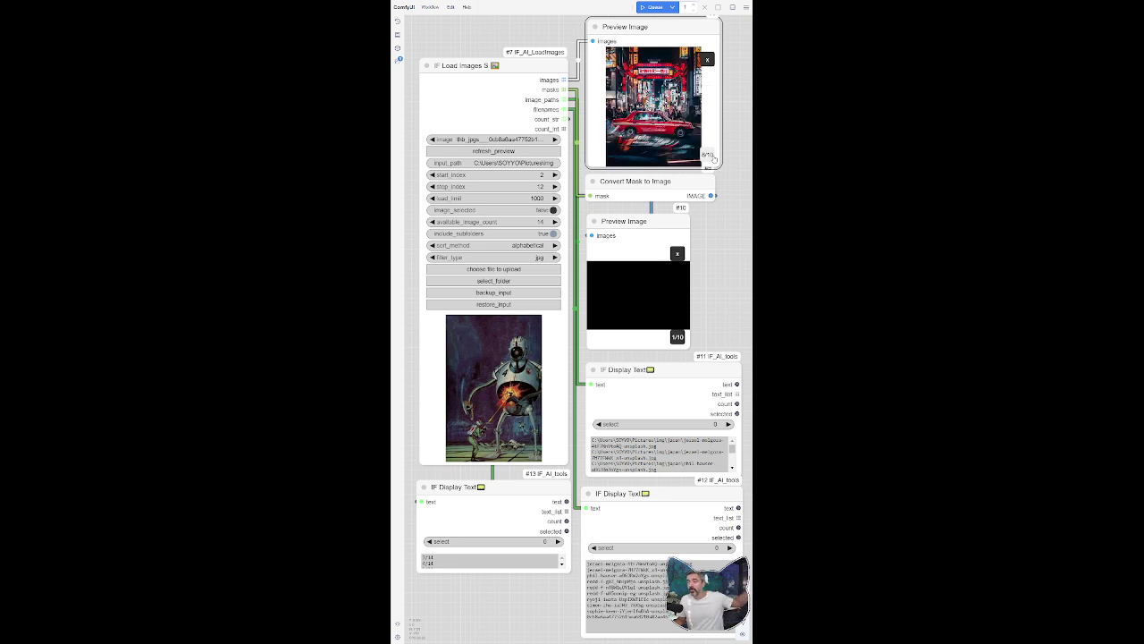
{"action": "left_click", "coordinate": [712, 157]}
{"action": "left_click", "coordinate": [712, 158]}
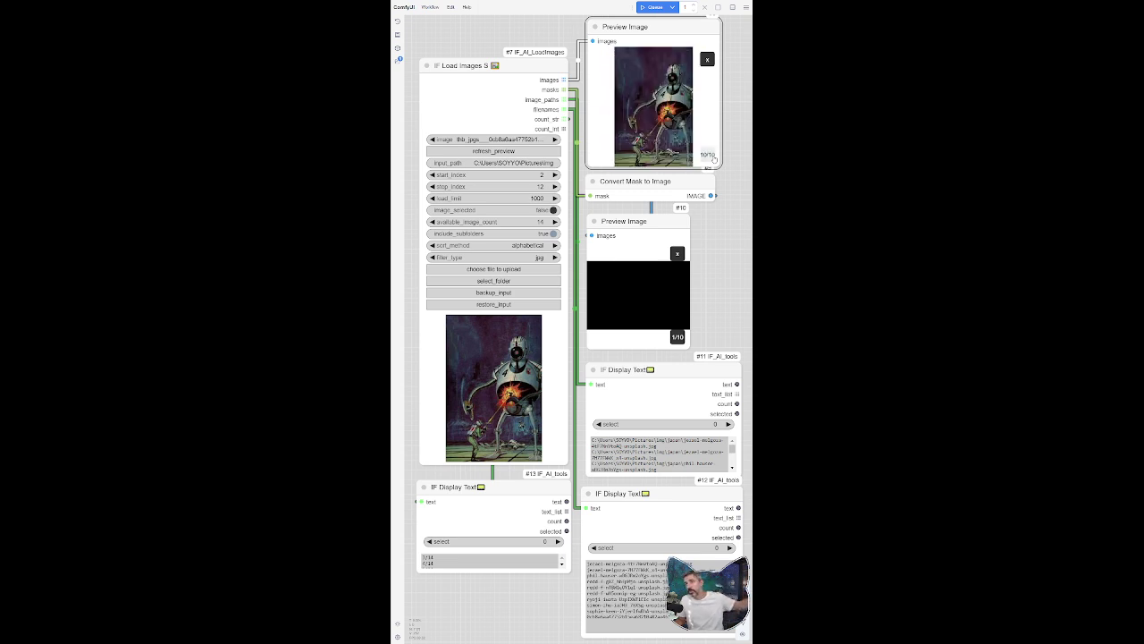
{"action": "left_click", "coordinate": [712, 158]}
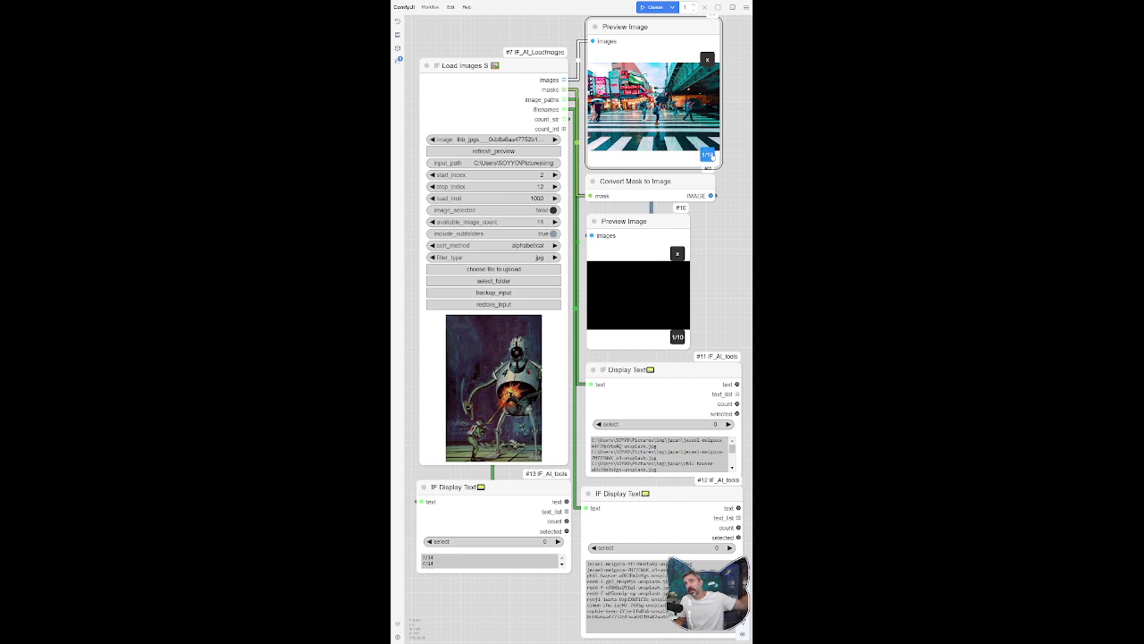
{"action": "left_click", "coordinate": [712, 158]}
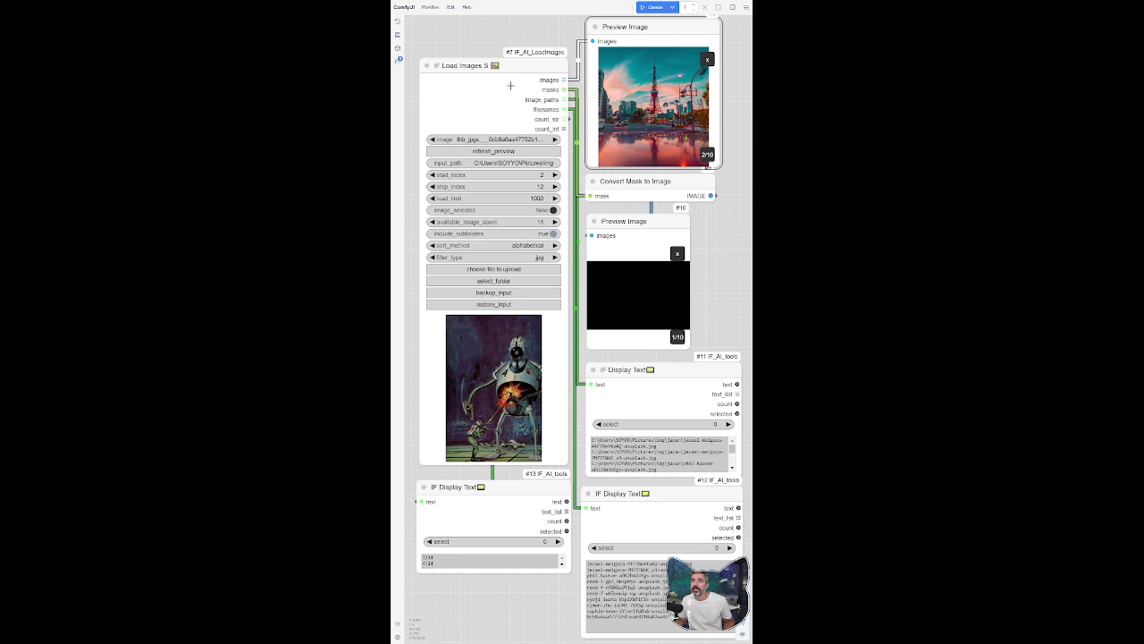
Confirm load_limit stays at 1000 in its dropdown and set image_selected to true.
{"action": "left_click", "coordinate": [526, 197]}
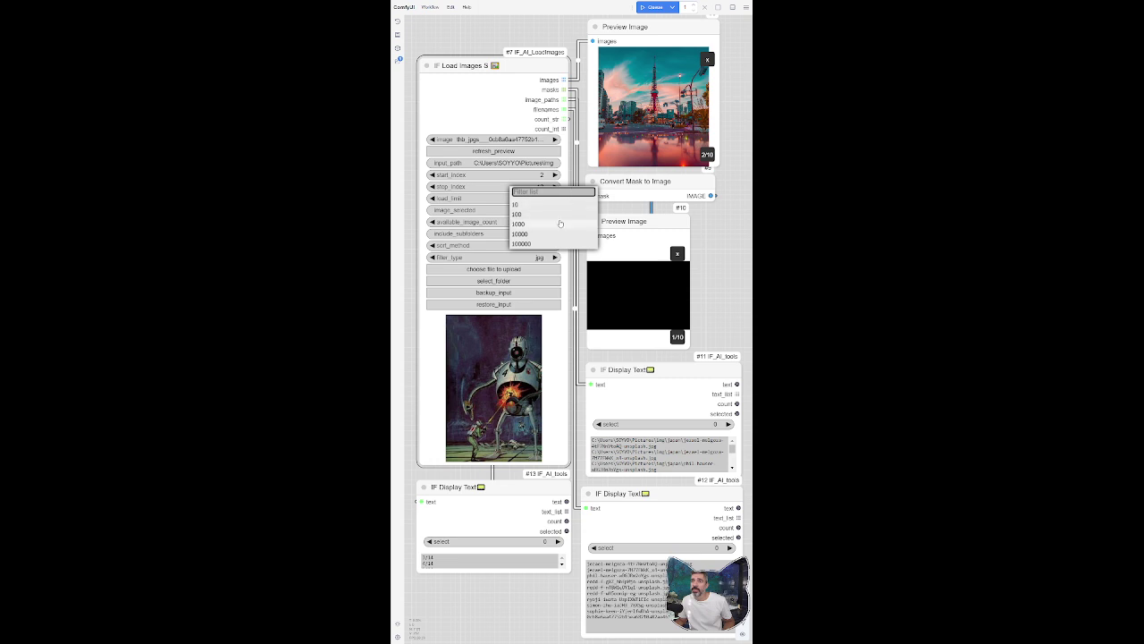
{"action": "left_click", "coordinate": [559, 222]}
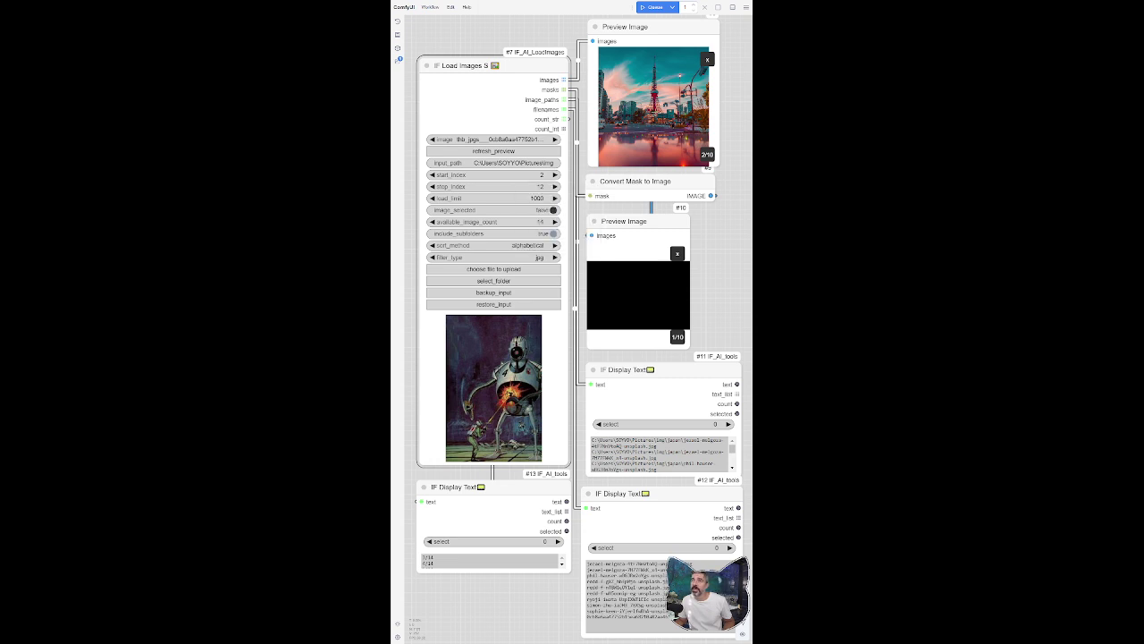
{"action": "left_click", "coordinate": [537, 198]}
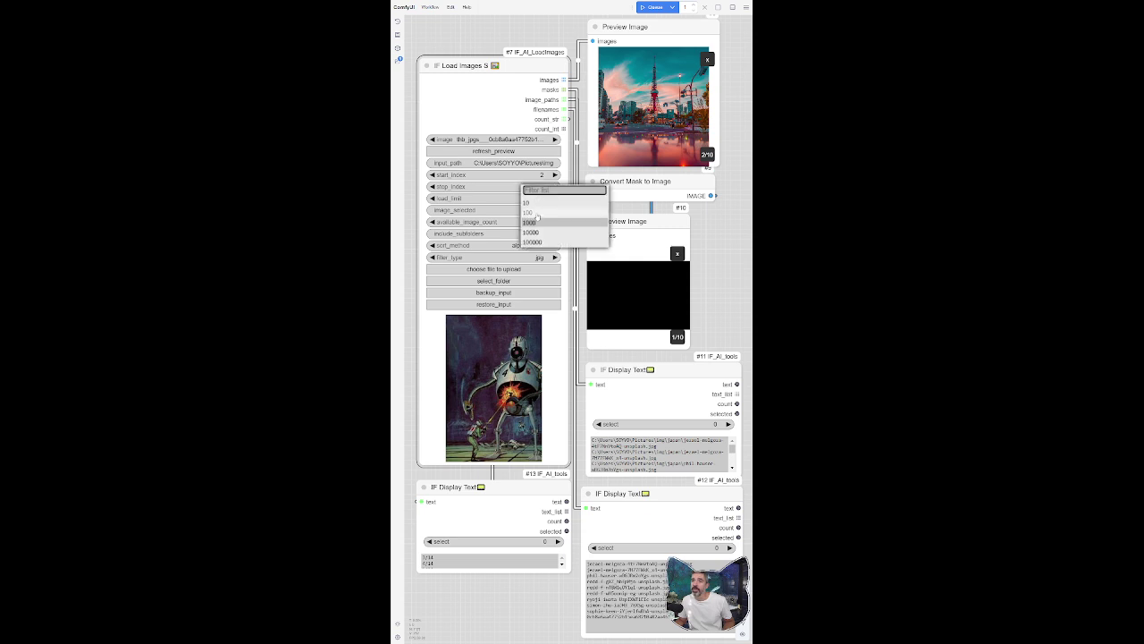
{"action": "left_click", "coordinate": [554, 33]}
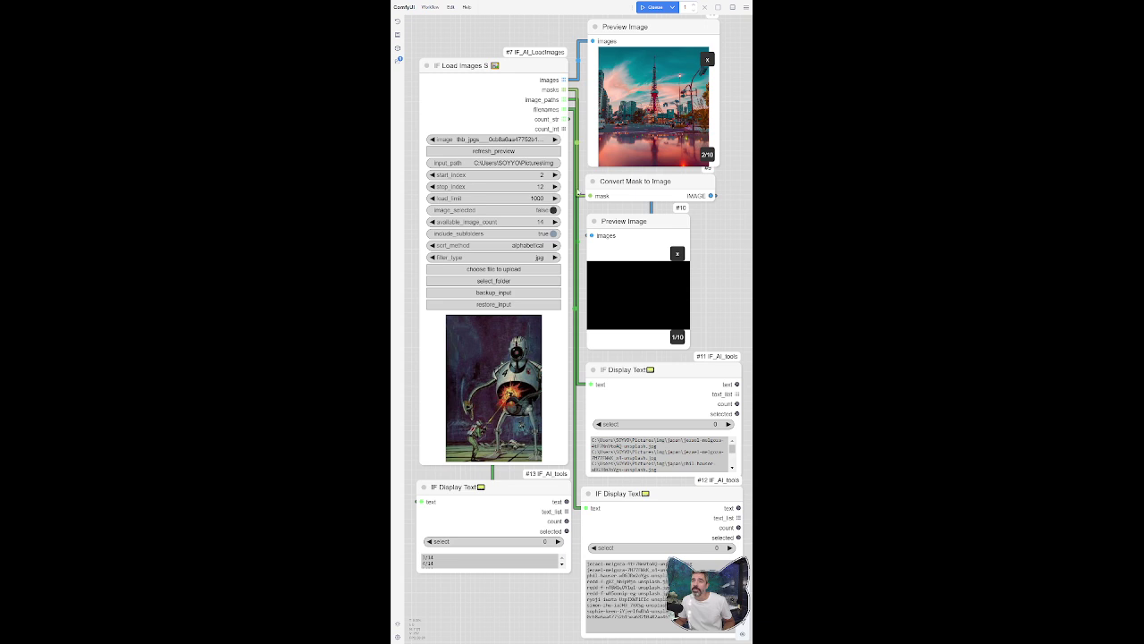
{"action": "left_click", "coordinate": [552, 210]}
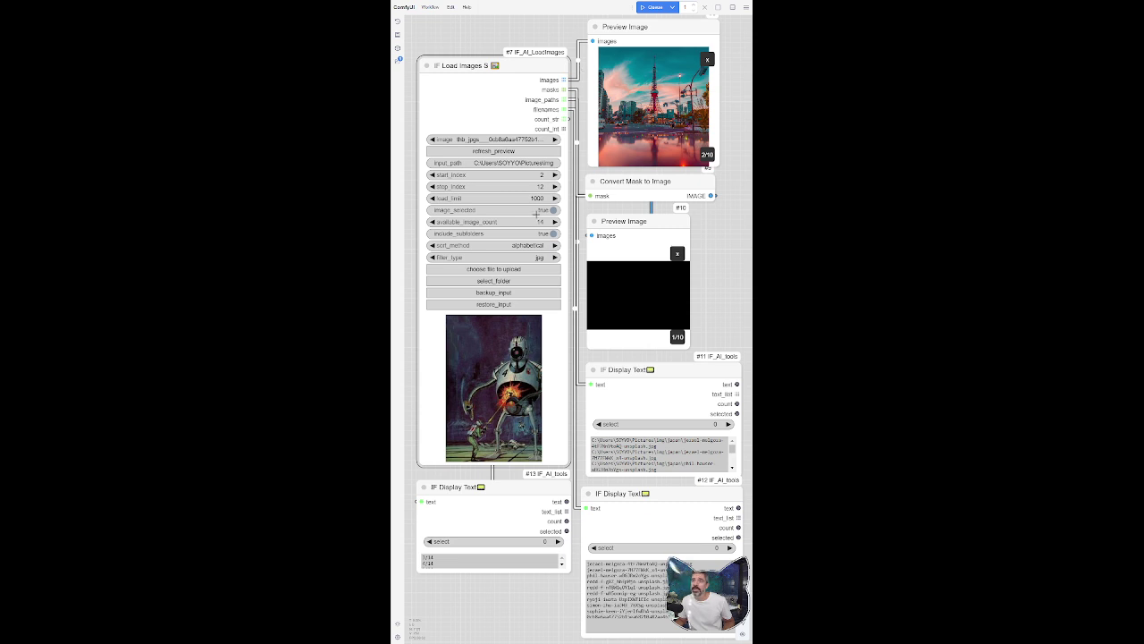
Rerun the workflow to preview only the robot image, and widen the lower Preview Image node.
{"action": "left_click", "coordinate": [647, 9]}
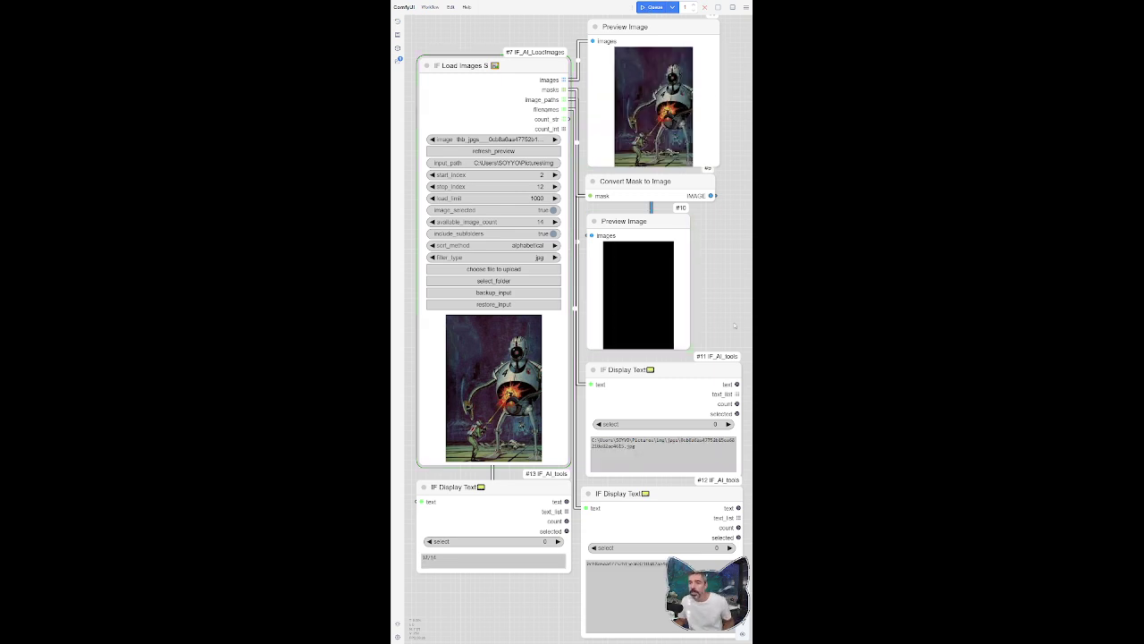
{"action": "left_click", "coordinate": [665, 246]}
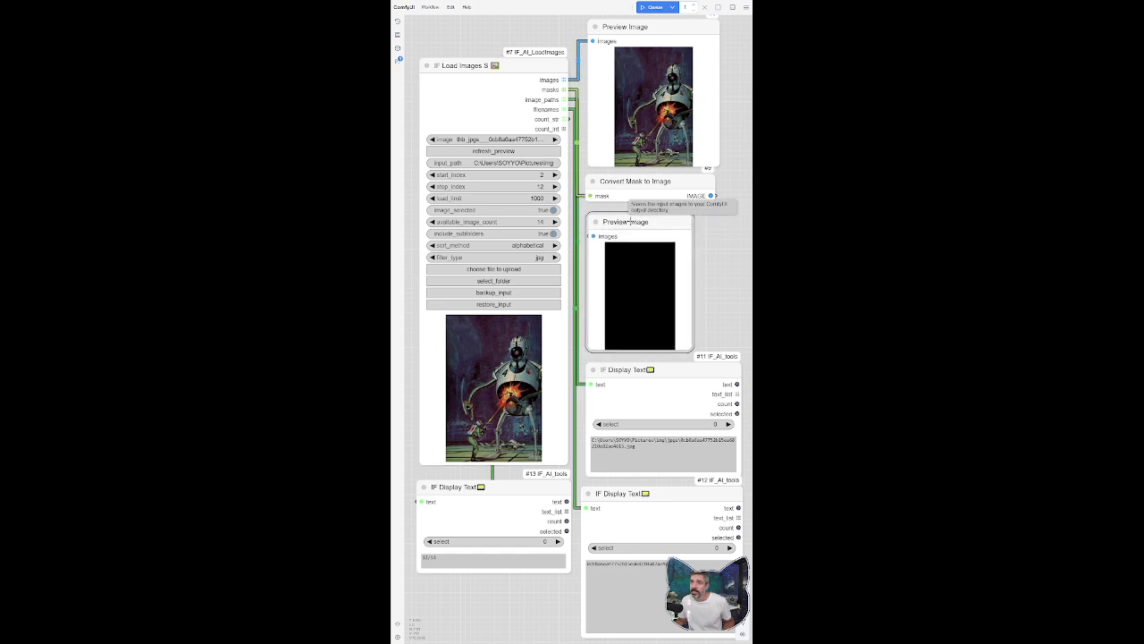
{"action": "left_click_drag", "start_coordinate": [632, 221], "coordinate": [630, 216]}
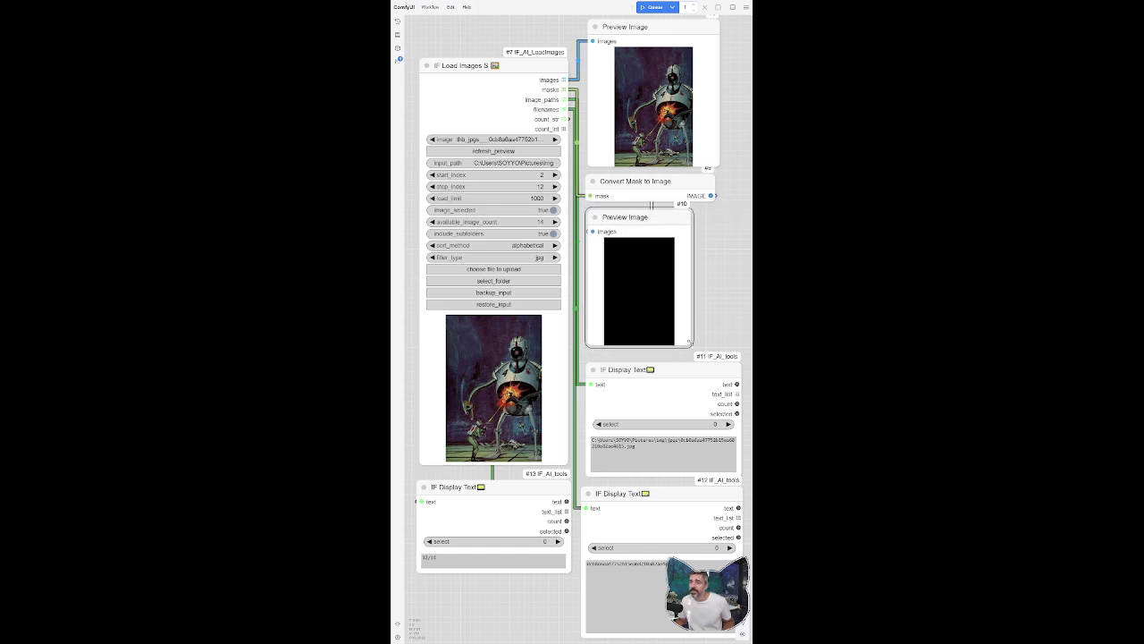
{"action": "left_click_drag", "start_coordinate": [692, 345], "coordinate": [714, 347]}
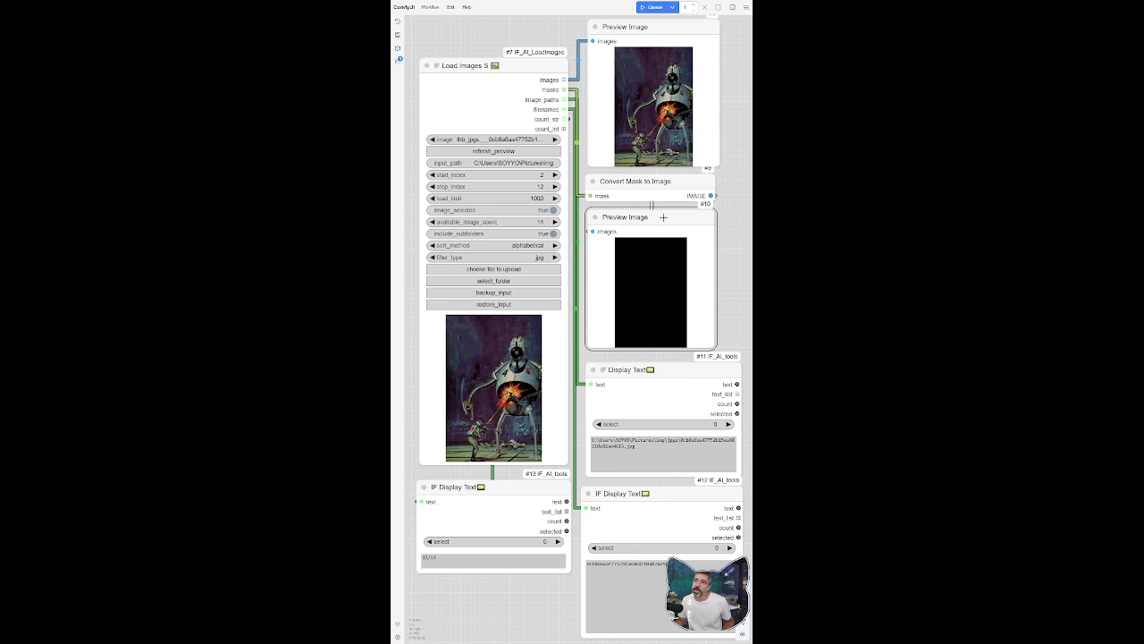
{"action": "left_click_drag", "start_coordinate": [663, 217], "coordinate": [661, 216]}
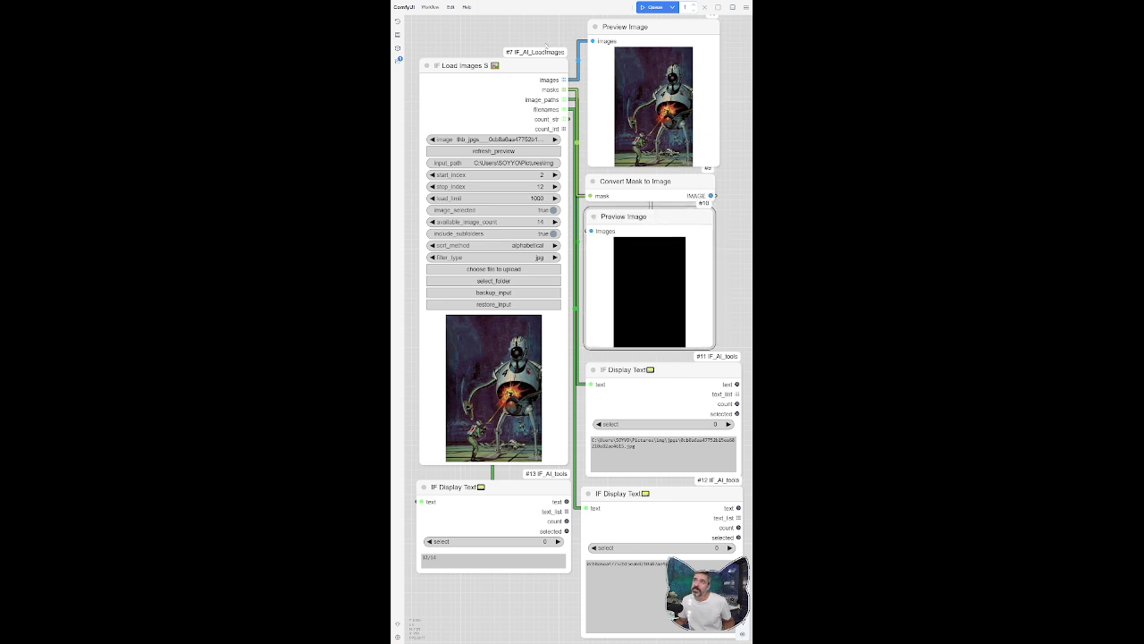